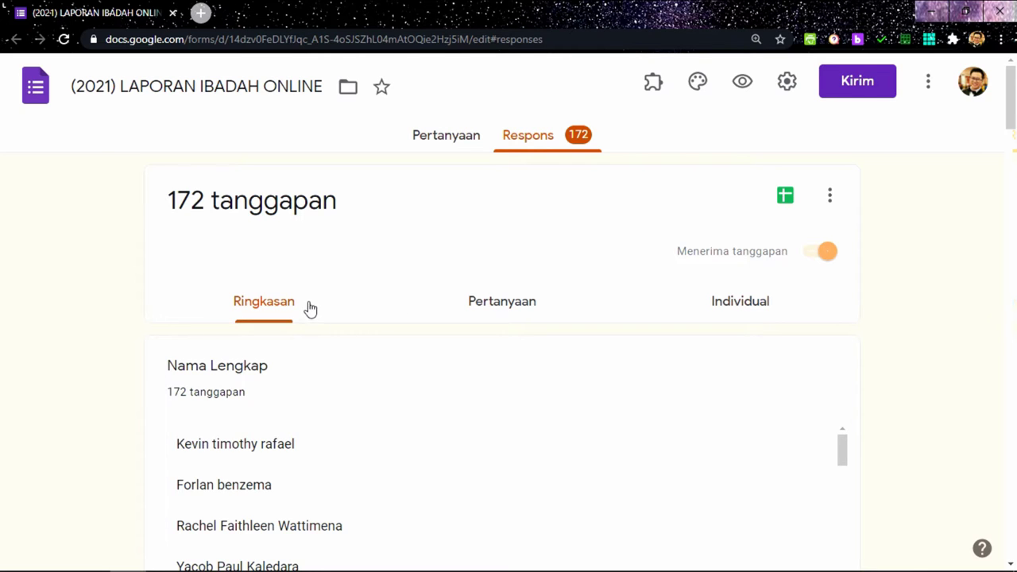
- Bring the '(21-2-2021) LAPORAN IBADAH ONLINE (Respons)' workbook forward in Excel
{"action": "scroll", "coordinate": [167, 318], "scroll_direction": "down", "scroll_amount": 5}
{"action": "scroll", "coordinate": [315, 265], "scroll_direction": "down", "scroll_amount": 3}
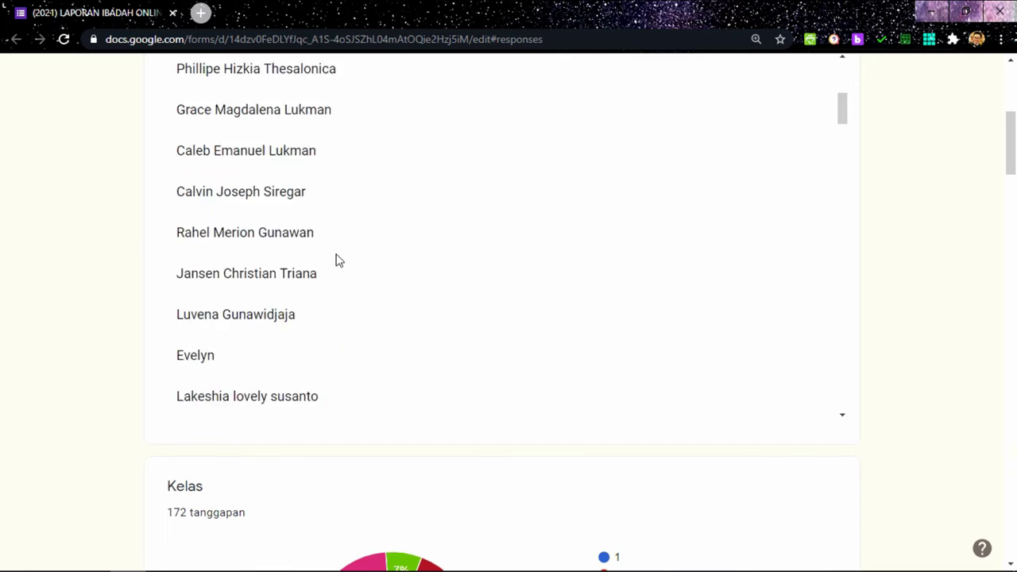
{"action": "scroll", "coordinate": [61, 297], "scroll_direction": "up", "scroll_amount": 2}
{"action": "scroll", "coordinate": [265, 288], "scroll_direction": "up", "scroll_amount": 3}
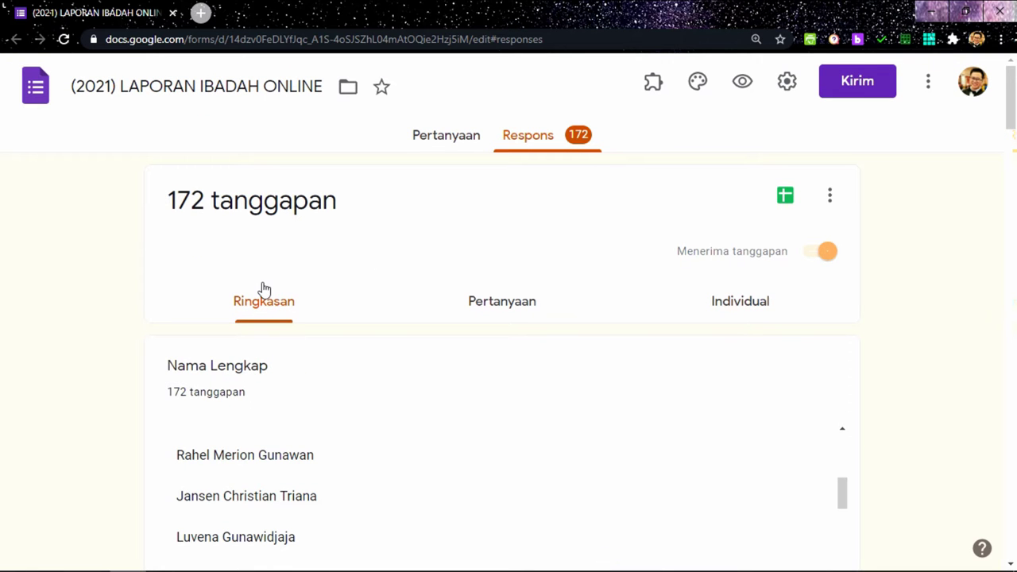
{"action": "scroll", "coordinate": [414, 366], "scroll_direction": "down", "scroll_amount": 4}
{"action": "scroll", "coordinate": [509, 263], "scroll_direction": "up", "scroll_amount": 4}
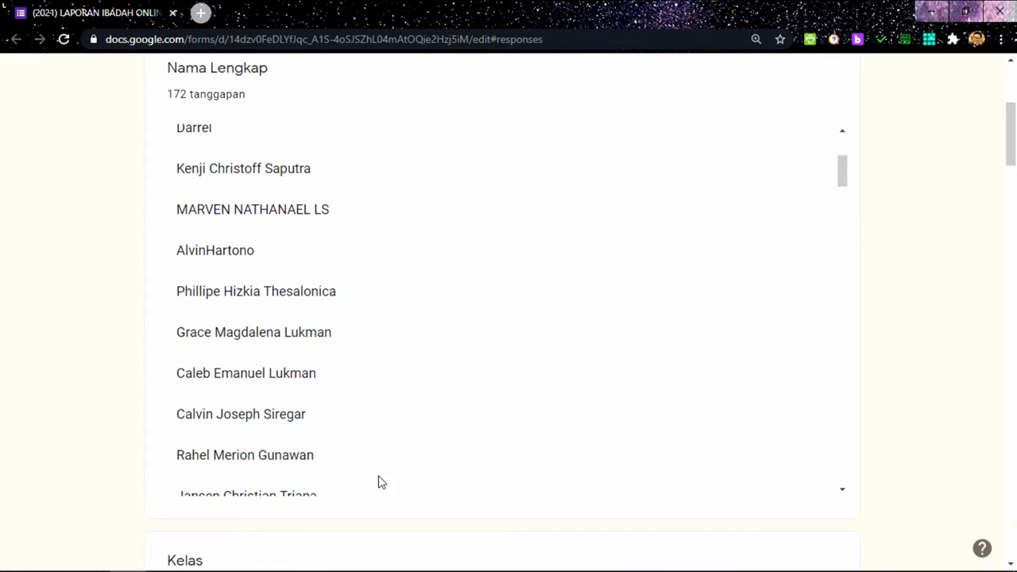
{"action": "mouse_move", "coordinate": [637, 569]}
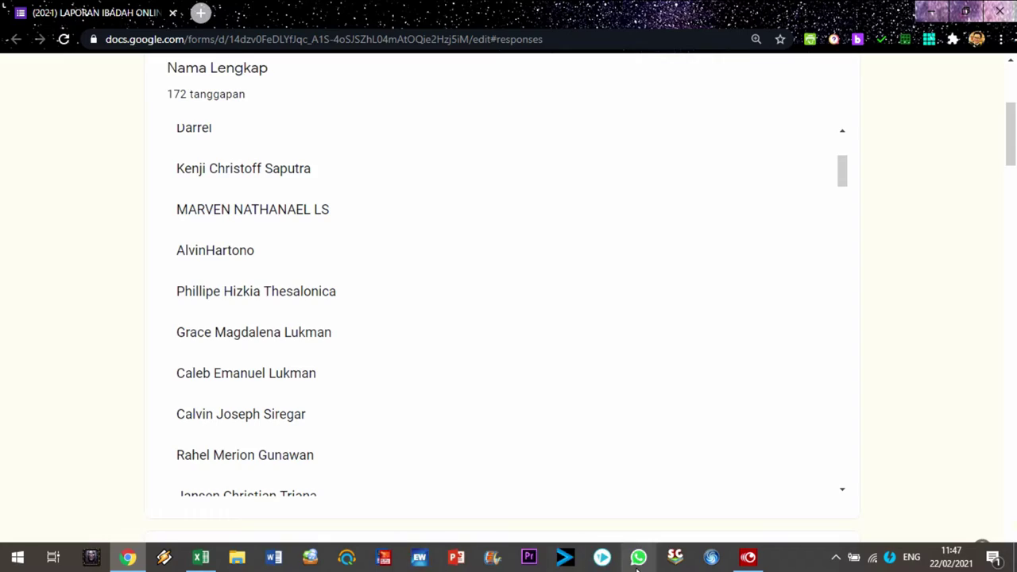
{"action": "left_click", "coordinate": [203, 557]}
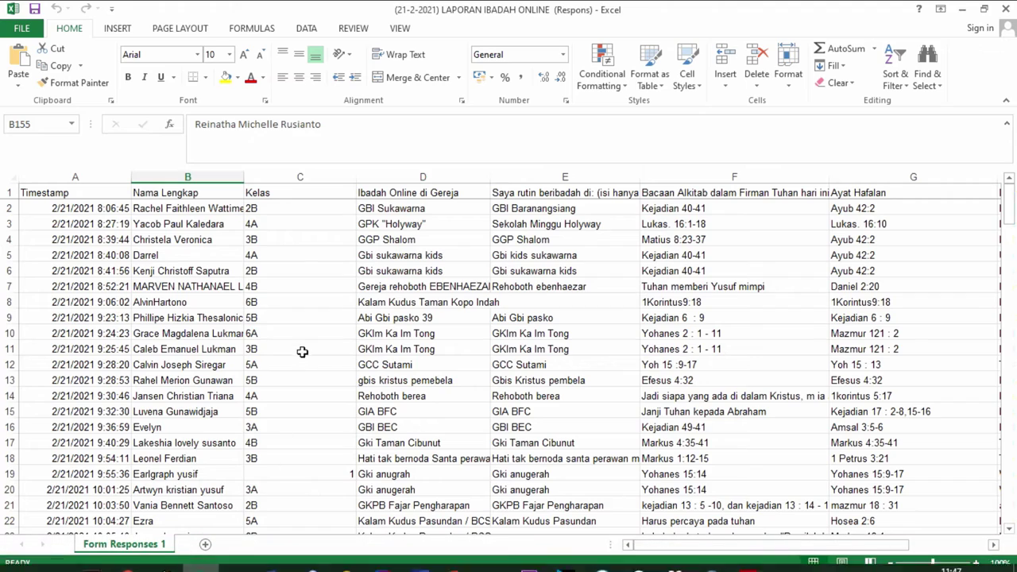
- Review respondent names in column B and their classes, such as 2B, in the Kelas column
{"action": "left_click", "coordinate": [229, 255]}
{"action": "scroll", "coordinate": [254, 287], "scroll_direction": "down", "scroll_amount": 6}
{"action": "scroll", "coordinate": [261, 292], "scroll_direction": "down", "scroll_amount": 11}
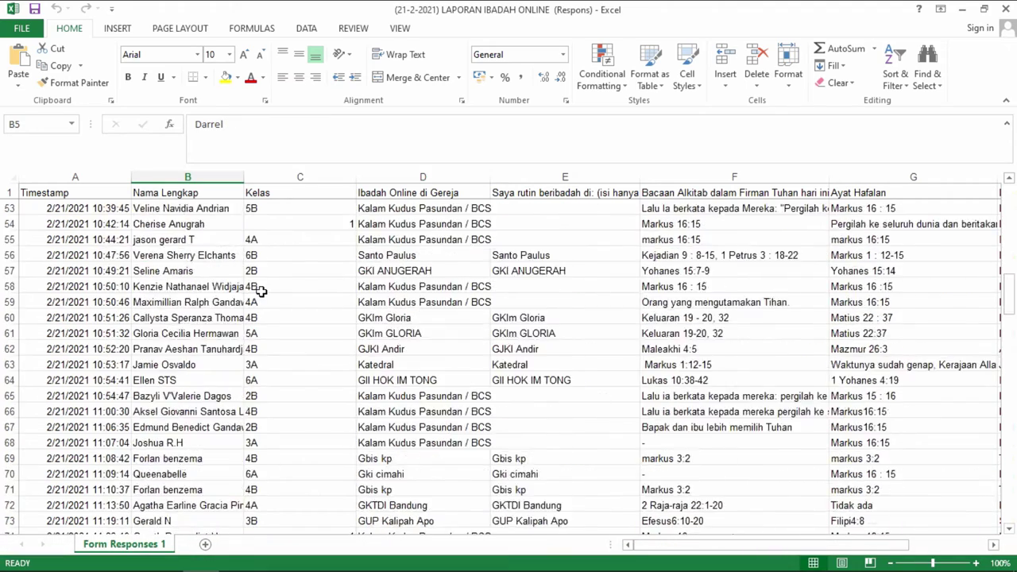
{"action": "scroll", "coordinate": [261, 291], "scroll_direction": "down", "scroll_amount": 8}
{"action": "scroll", "coordinate": [261, 292], "scroll_direction": "up", "scroll_amount": 6}
{"action": "scroll", "coordinate": [259, 296], "scroll_direction": "up", "scroll_amount": 7}
{"action": "scroll", "coordinate": [259, 301], "scroll_direction": "up", "scroll_amount": 6}
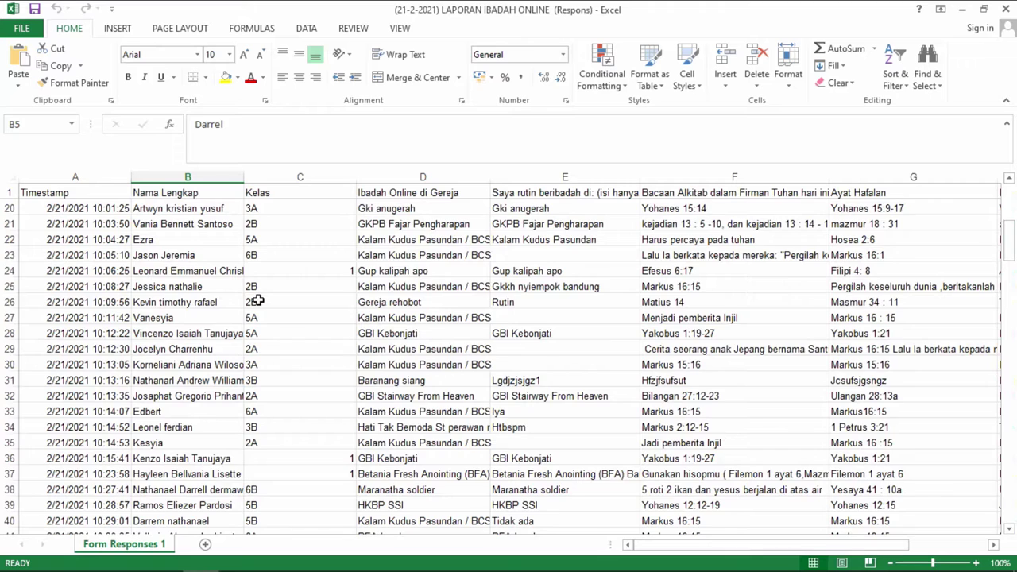
{"action": "scroll", "coordinate": [258, 301], "scroll_direction": "up", "scroll_amount": 6}
{"action": "left_click", "coordinate": [208, 223]}
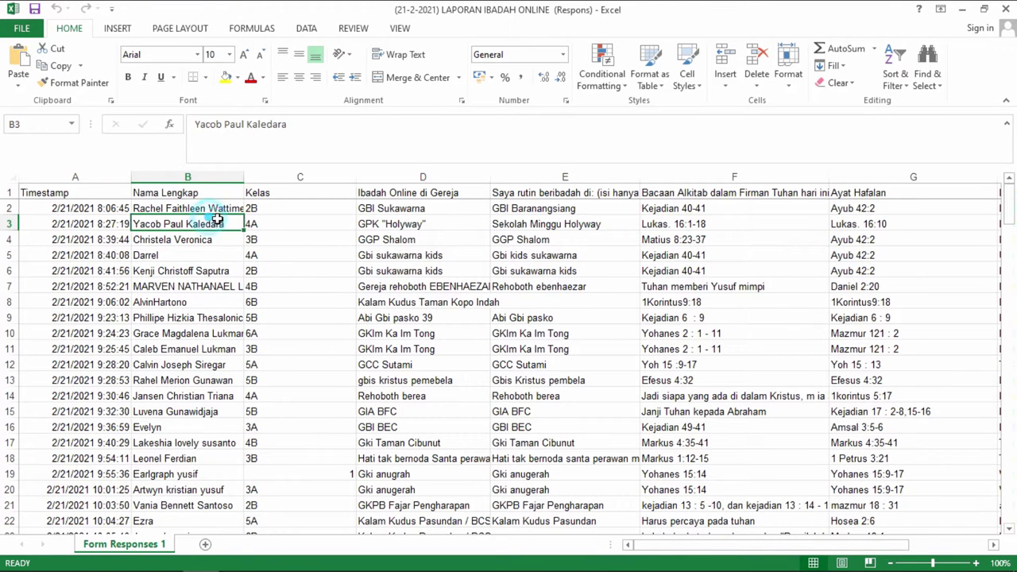
{"action": "left_click", "coordinate": [185, 208]}
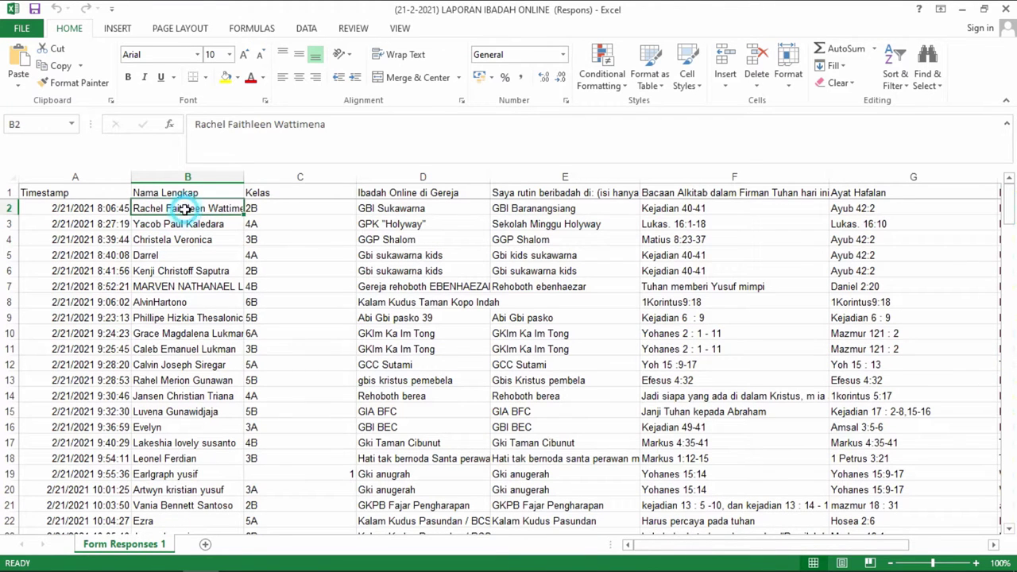
{"action": "left_click", "coordinate": [303, 223]}
{"action": "left_click", "coordinate": [215, 283]}
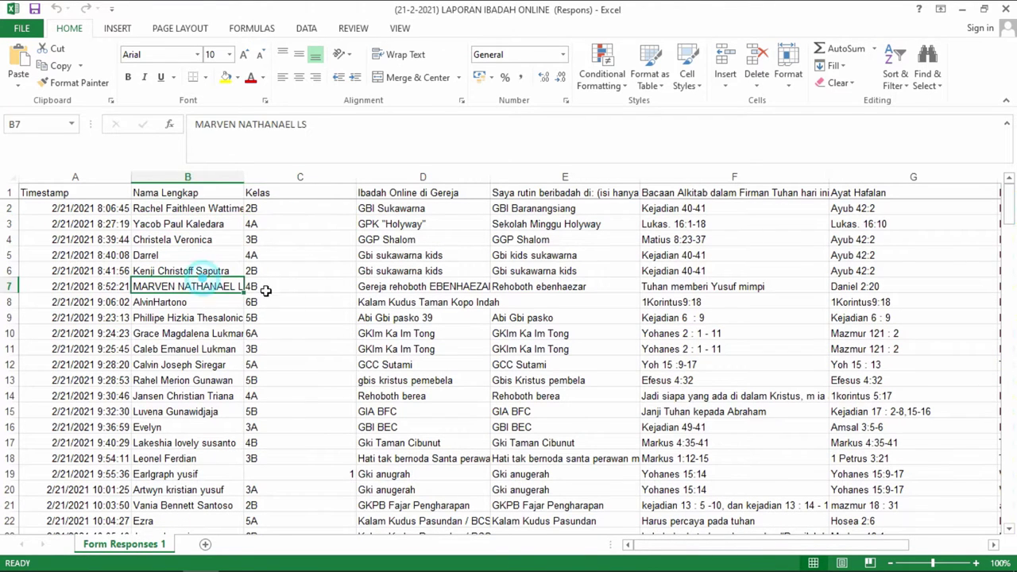
{"action": "left_click", "coordinate": [297, 273]}
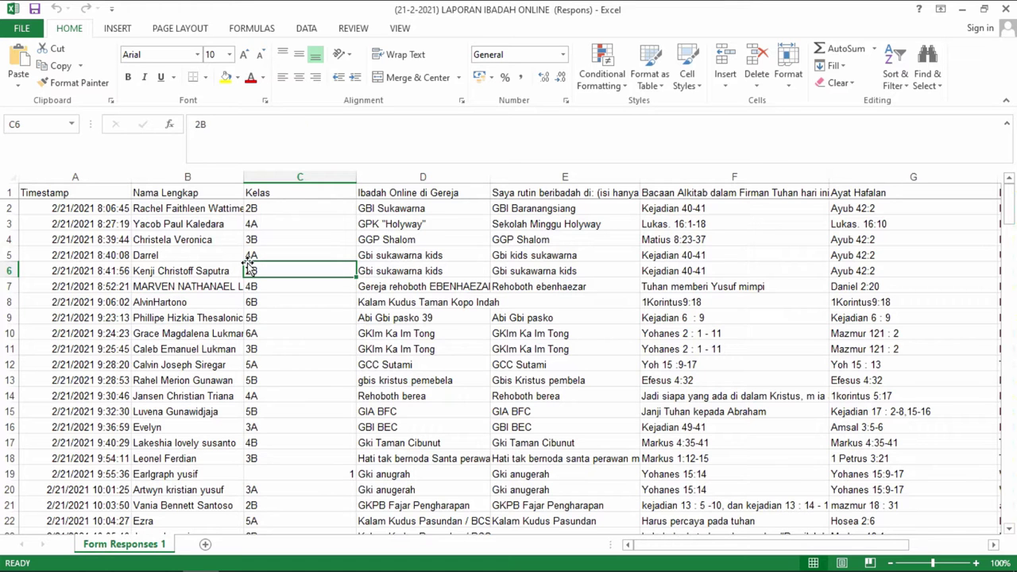
- Check more names, the Nama Lengkap header and class 4A in cell C5
{"action": "scroll", "coordinate": [234, 301], "scroll_direction": "down", "scroll_amount": 3}
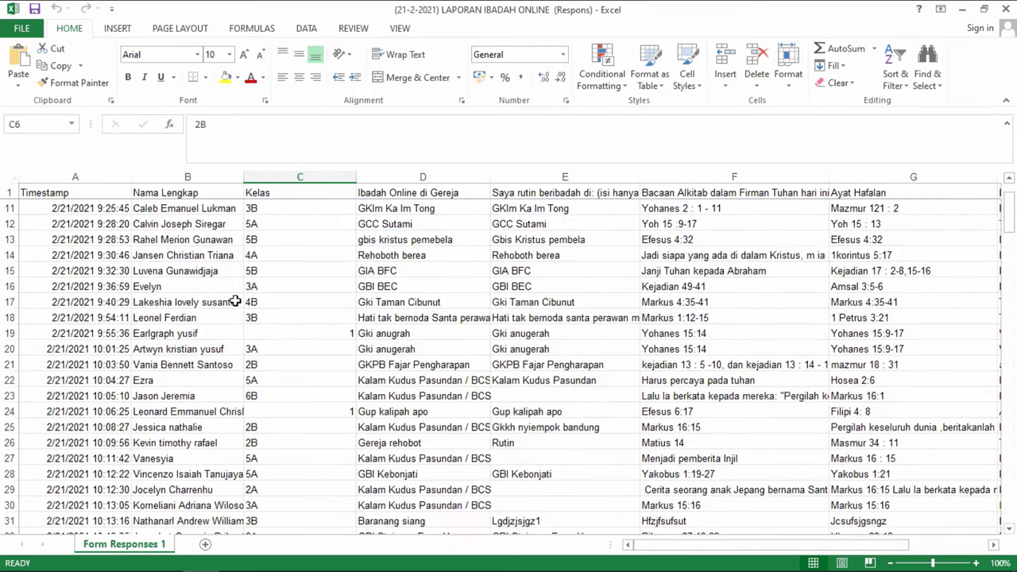
{"action": "scroll", "coordinate": [233, 301], "scroll_direction": "down", "scroll_amount": 1}
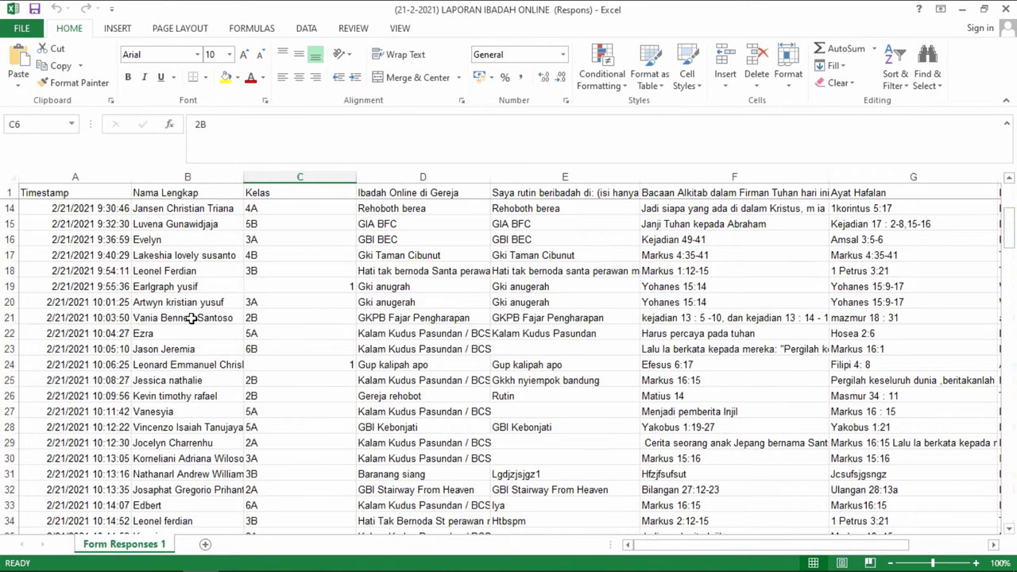
{"action": "scroll", "coordinate": [202, 334], "scroll_direction": "down", "scroll_amount": 2}
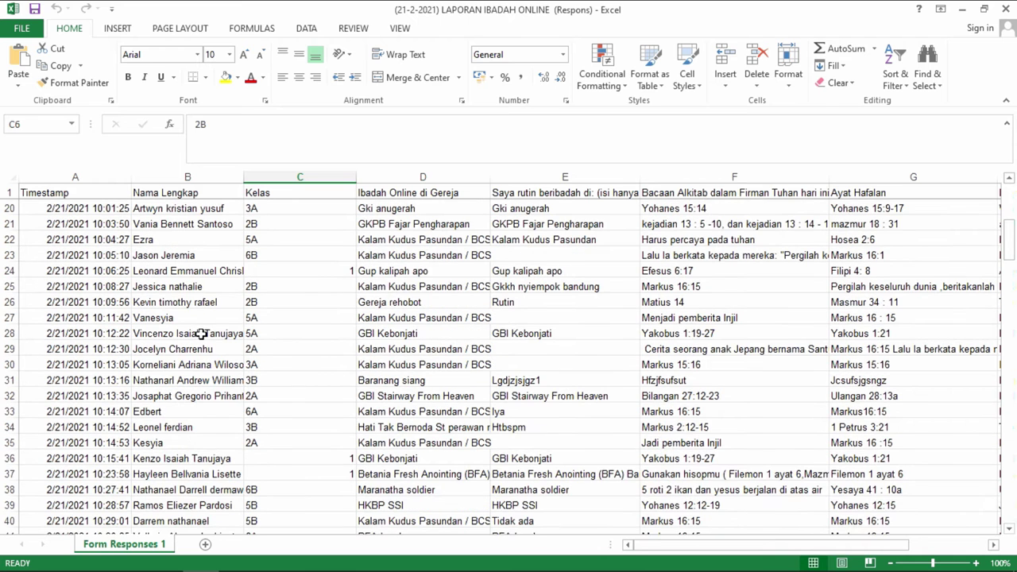
{"action": "scroll", "coordinate": [208, 333], "scroll_direction": "up", "scroll_amount": 6}
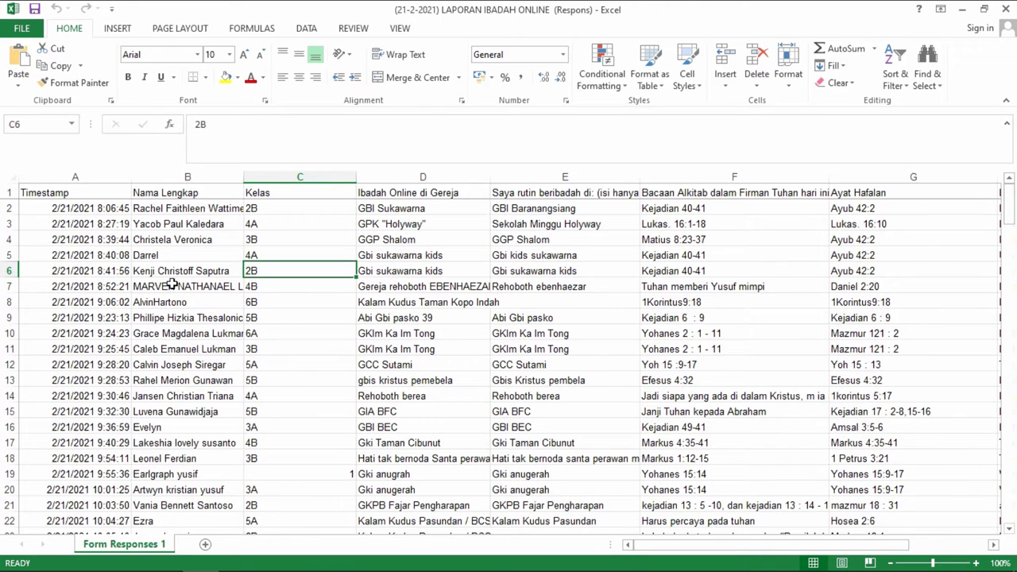
{"action": "left_click", "coordinate": [181, 237]}
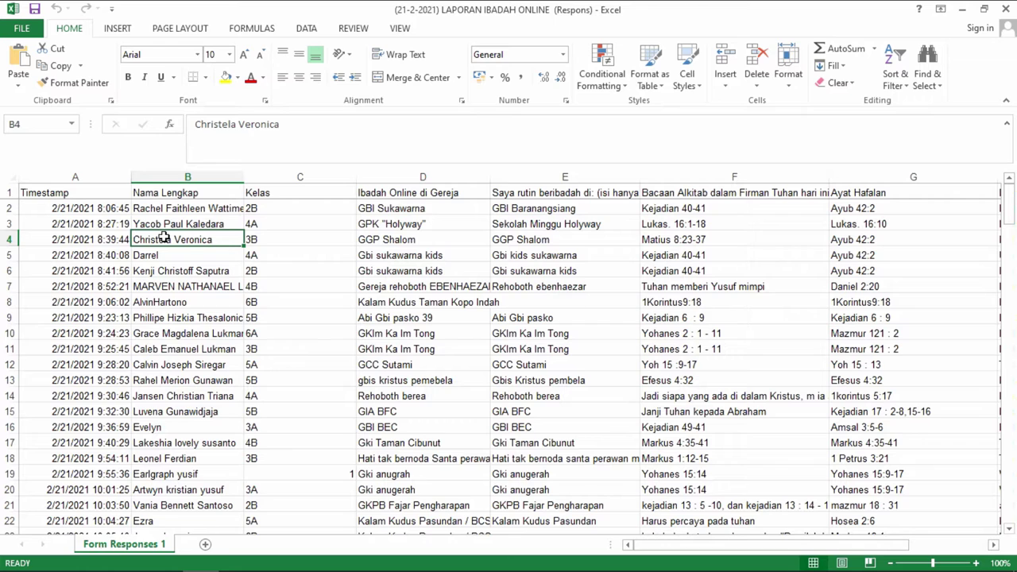
{"action": "left_click", "coordinate": [205, 195]}
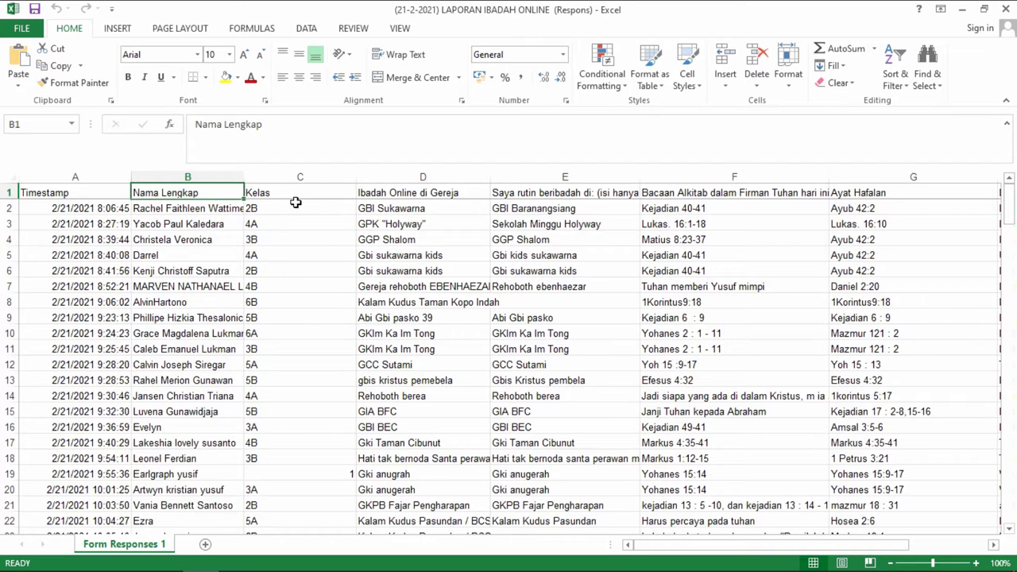
{"action": "left_click", "coordinate": [308, 252]}
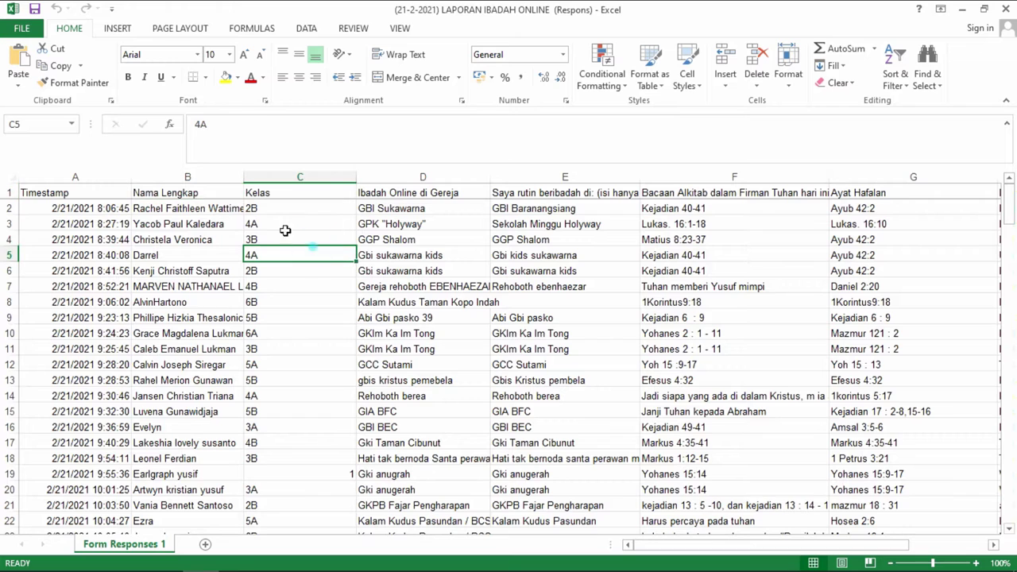
{"action": "left_click", "coordinate": [191, 193]}
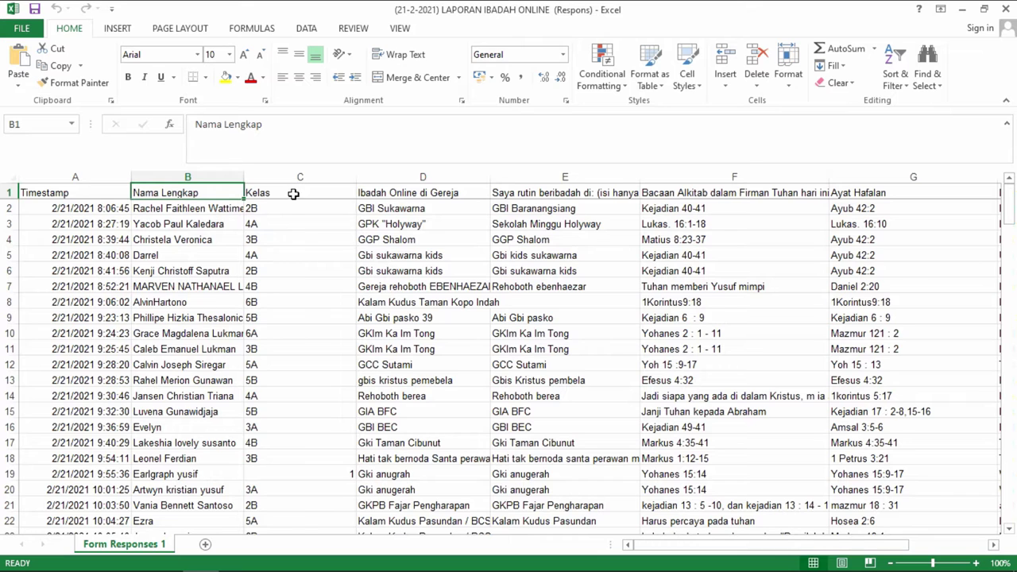
- Select the Nama Lengkap and Kelas columns, range B1:C173
{"action": "left_click", "coordinate": [208, 212]}
{"action": "left_click", "coordinate": [278, 210]}
{"action": "left_click_drag", "start_coordinate": [192, 193], "coordinate": [280, 194]}
{"action": "scroll", "coordinate": [287, 318], "scroll_direction": "down", "scroll_amount": 10}
{"action": "scroll", "coordinate": [286, 319], "scroll_direction": "down", "scroll_amount": 14}
{"action": "scroll", "coordinate": [284, 319], "scroll_direction": "down", "scroll_amount": 14}
{"action": "scroll", "coordinate": [282, 319], "scroll_direction": "down", "scroll_amount": 12}
{"action": "scroll", "coordinate": [282, 318], "scroll_direction": "down", "scroll_amount": 9}
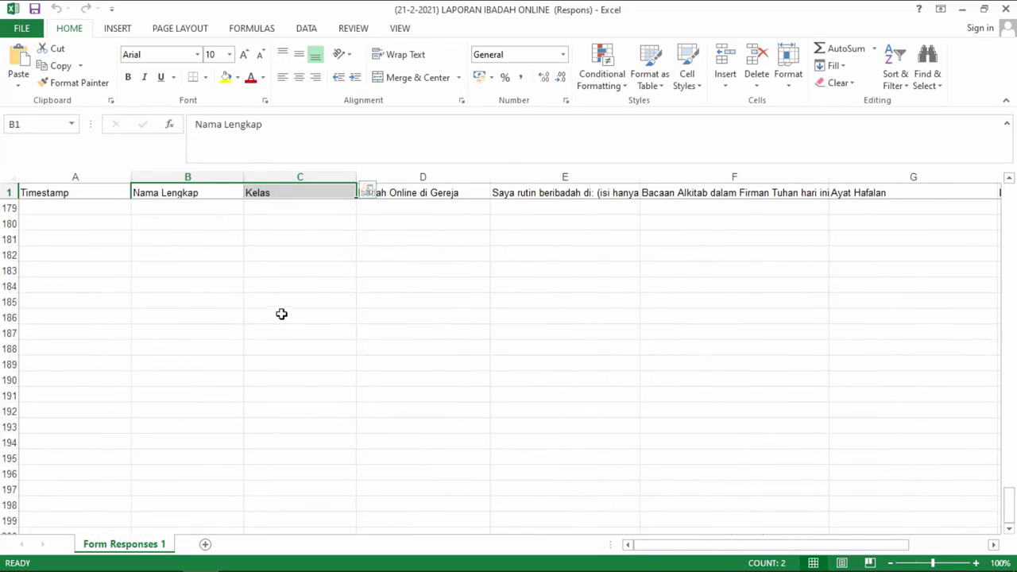
{"action": "scroll", "coordinate": [282, 334], "scroll_direction": "up", "scroll_amount": 6}
{"action": "left_click", "coordinate": [276, 397], "text": "shift"}
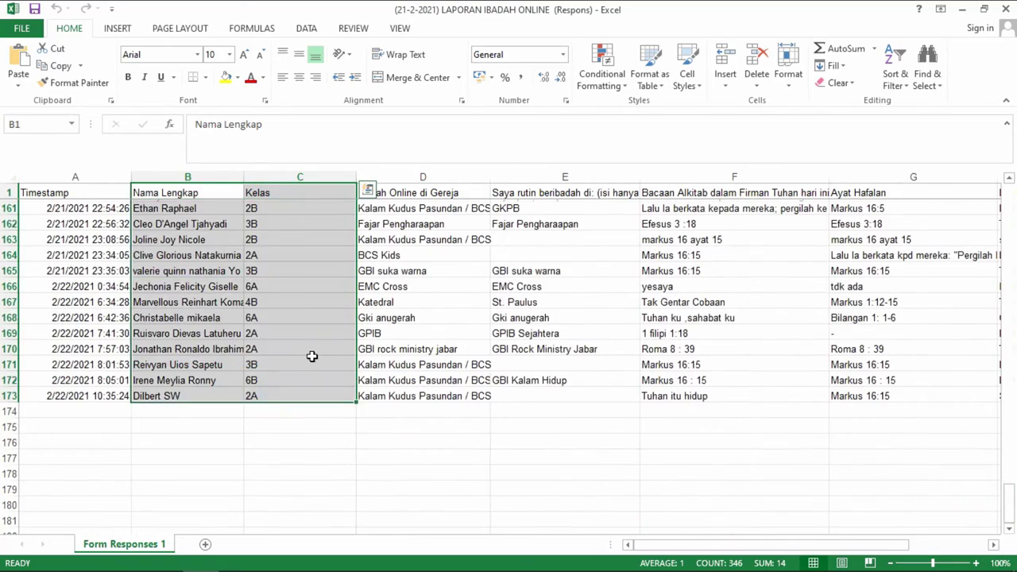
{"action": "scroll", "coordinate": [306, 354], "scroll_direction": "up", "scroll_amount": 13}
{"action": "scroll", "coordinate": [306, 349], "scroll_direction": "up", "scroll_amount": 13}
{"action": "scroll", "coordinate": [286, 338], "scroll_direction": "up", "scroll_amount": 13}
{"action": "scroll", "coordinate": [280, 326], "scroll_direction": "up", "scroll_amount": 7}
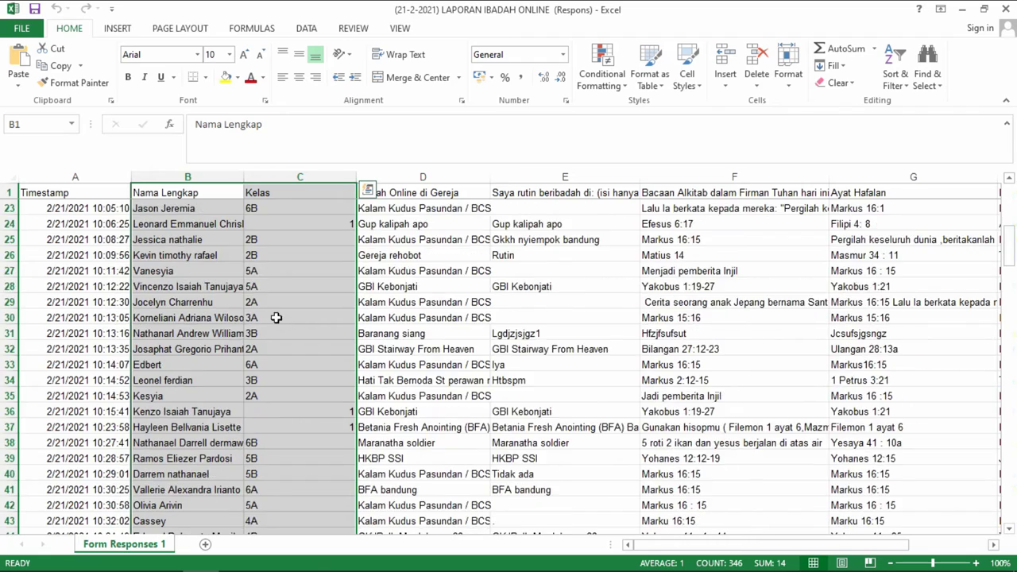
{"action": "scroll", "coordinate": [282, 314], "scroll_direction": "up", "scroll_amount": 5}
{"action": "scroll", "coordinate": [284, 302], "scroll_direction": "up", "scroll_amount": 2}
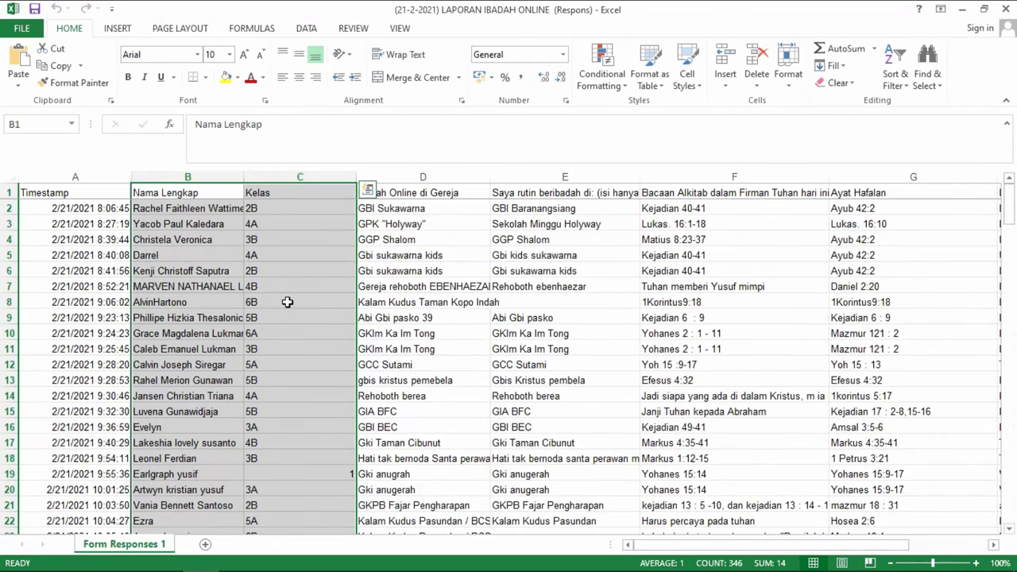
- Insert a PivotTable from the selection on a new worksheet and view Sheet3
{"action": "left_click", "coordinate": [117, 28]}
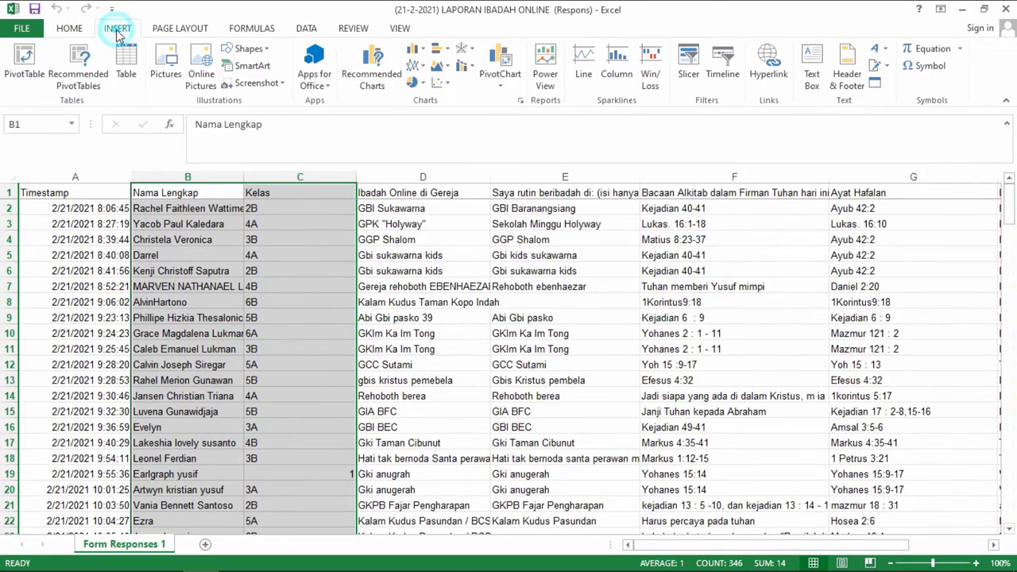
{"action": "left_click", "coordinate": [23, 62]}
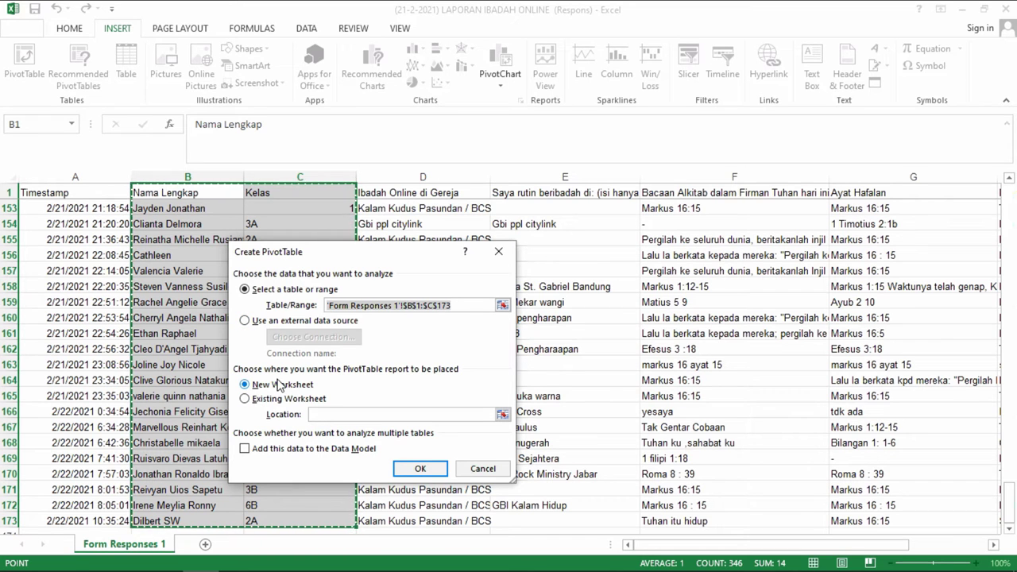
{"action": "left_click", "coordinate": [422, 467]}
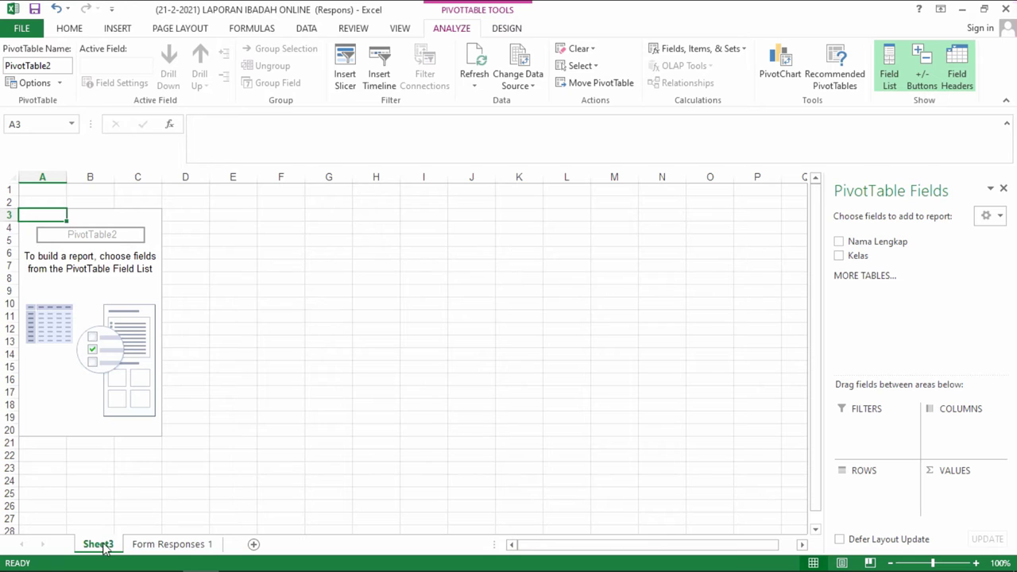
{"action": "left_click", "coordinate": [98, 544]}
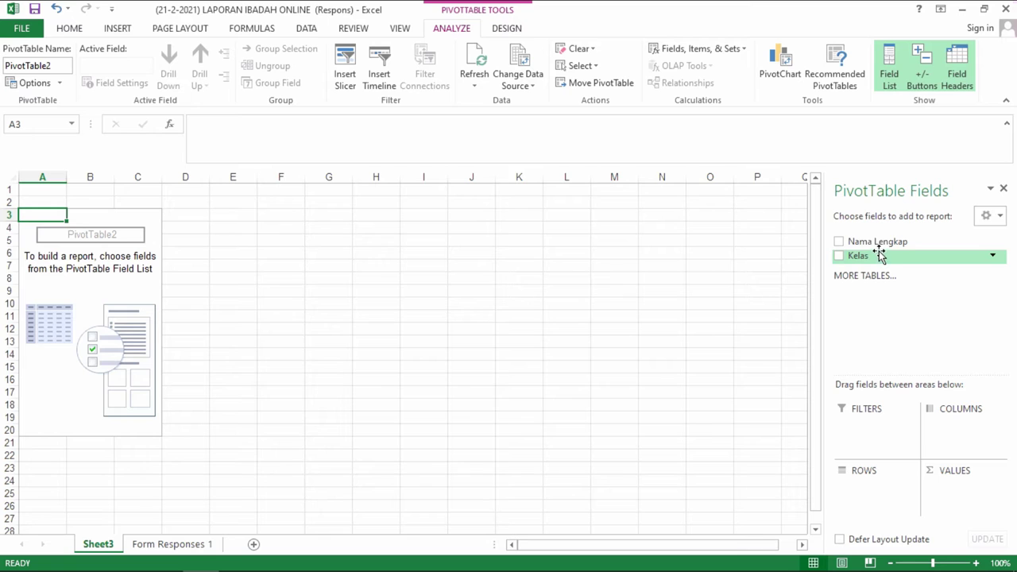
- Move Nama Lengkap through Filters, Columns and Values, finally into Rows to list names down column A
{"action": "mouse_move", "coordinate": [880, 240]}
{"action": "left_mouse_down"}
{"action": "mouse_move", "coordinate": [850, 429]}
{"action": "mouse_move", "coordinate": [867, 426]}
{"action": "left_mouse_up"}
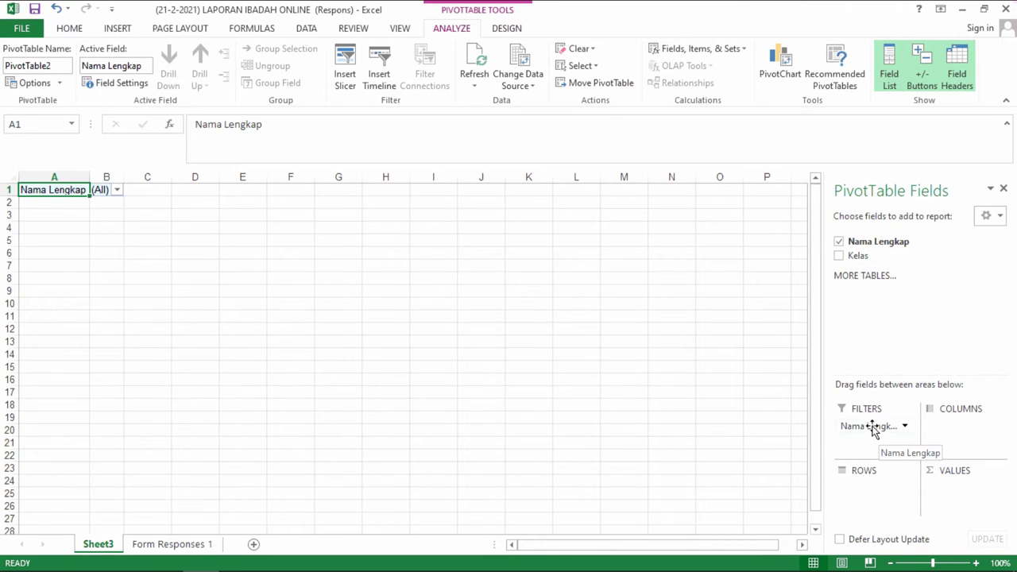
{"action": "left_click_drag", "start_coordinate": [873, 429], "coordinate": [943, 439]}
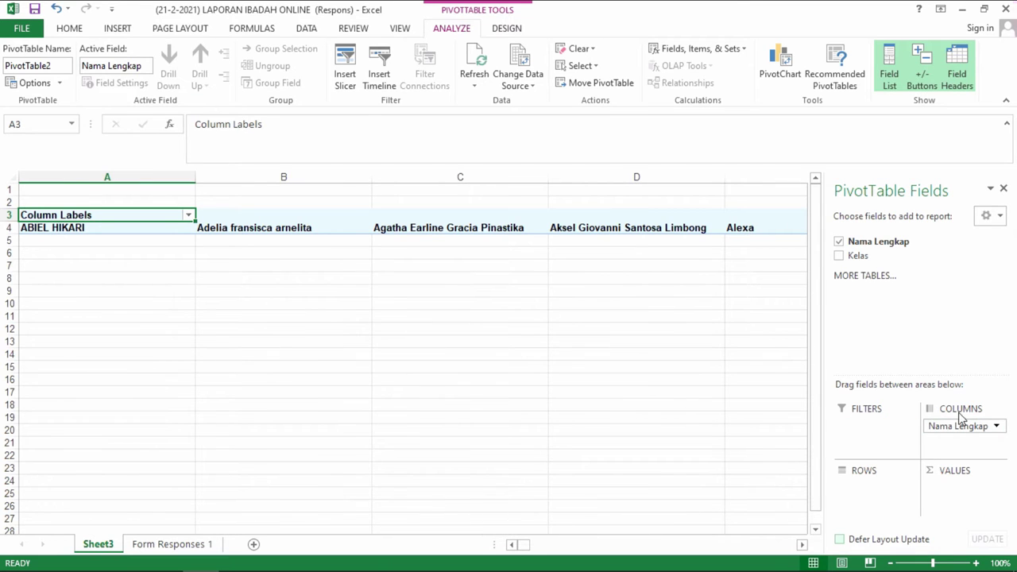
{"action": "left_click_drag", "start_coordinate": [960, 425], "coordinate": [955, 488]}
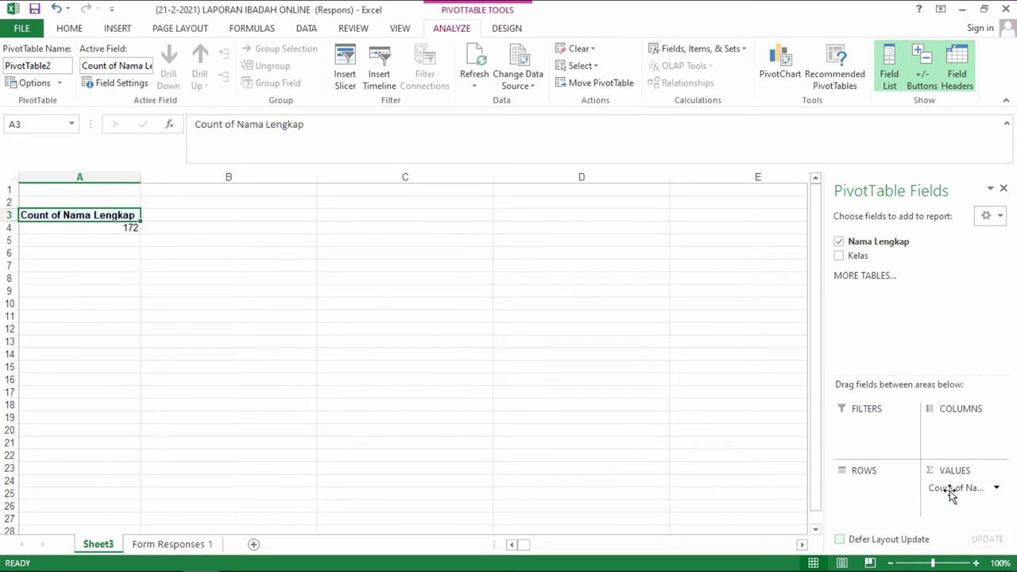
{"action": "left_click_drag", "start_coordinate": [951, 490], "coordinate": [863, 492]}
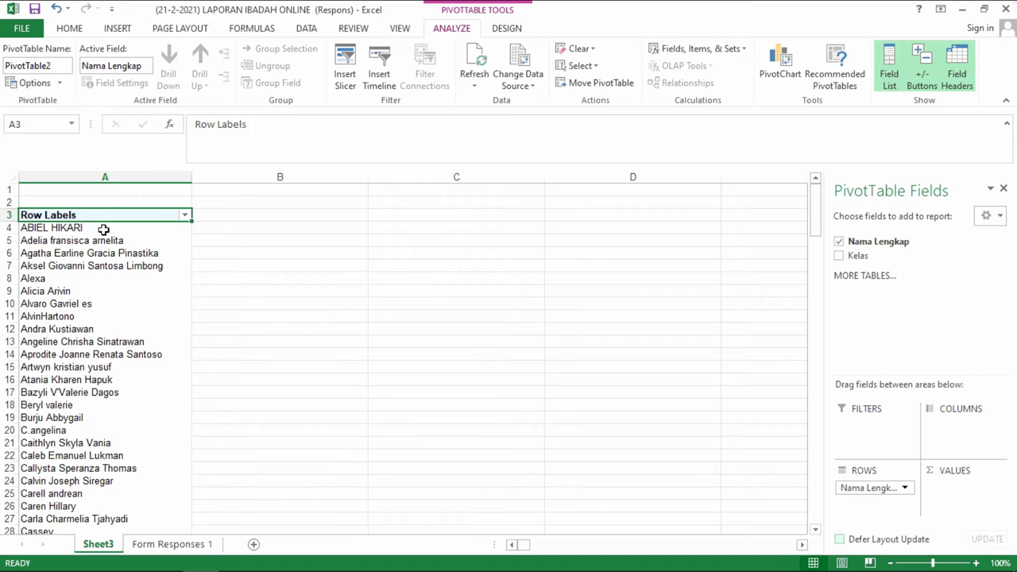
- Add Kelas as a report filter and look over its list of classes
{"action": "left_click", "coordinate": [110, 329]}
{"action": "scroll", "coordinate": [119, 341], "scroll_direction": "down", "scroll_amount": 7}
{"action": "scroll", "coordinate": [147, 345], "scroll_direction": "down", "scroll_amount": 7}
{"action": "scroll", "coordinate": [143, 349], "scroll_direction": "down", "scroll_amount": 9}
{"action": "scroll", "coordinate": [136, 354], "scroll_direction": "down", "scroll_amount": 9}
{"action": "scroll", "coordinate": [132, 355], "scroll_direction": "up", "scroll_amount": 11}
{"action": "scroll", "coordinate": [133, 356], "scroll_direction": "up", "scroll_amount": 5}
{"action": "scroll", "coordinate": [132, 355], "scroll_direction": "up", "scroll_amount": 8}
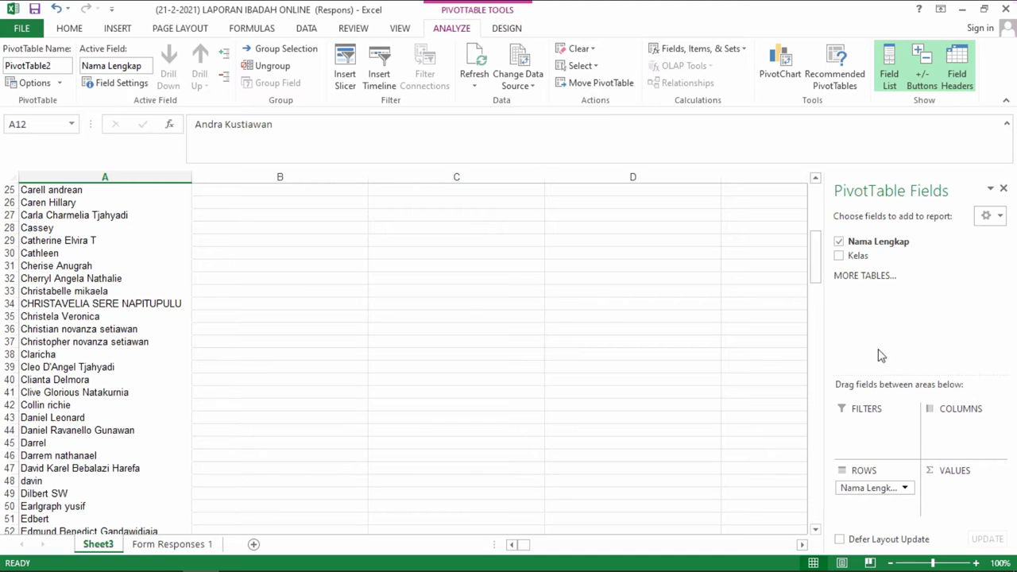
{"action": "mouse_move", "coordinate": [858, 256]}
{"action": "left_mouse_down"}
{"action": "mouse_move", "coordinate": [928, 439]}
{"action": "mouse_move", "coordinate": [887, 442]}
{"action": "left_mouse_up"}
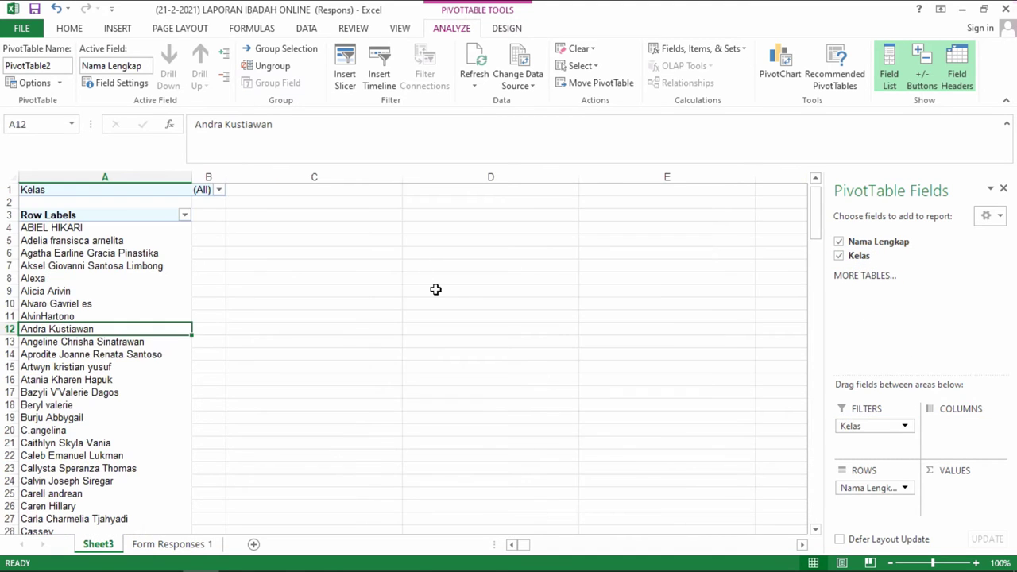
{"action": "left_click", "coordinate": [219, 190]}
{"action": "left_click", "coordinate": [220, 195]}
- Move Kelas into Rows, then Values to show Count of Kelas beside each name
{"action": "mouse_move", "coordinate": [882, 427]}
{"action": "left_mouse_down"}
{"action": "mouse_move", "coordinate": [957, 430]}
{"action": "mouse_move", "coordinate": [957, 491]}
{"action": "mouse_move", "coordinate": [891, 510]}
{"action": "left_mouse_up"}
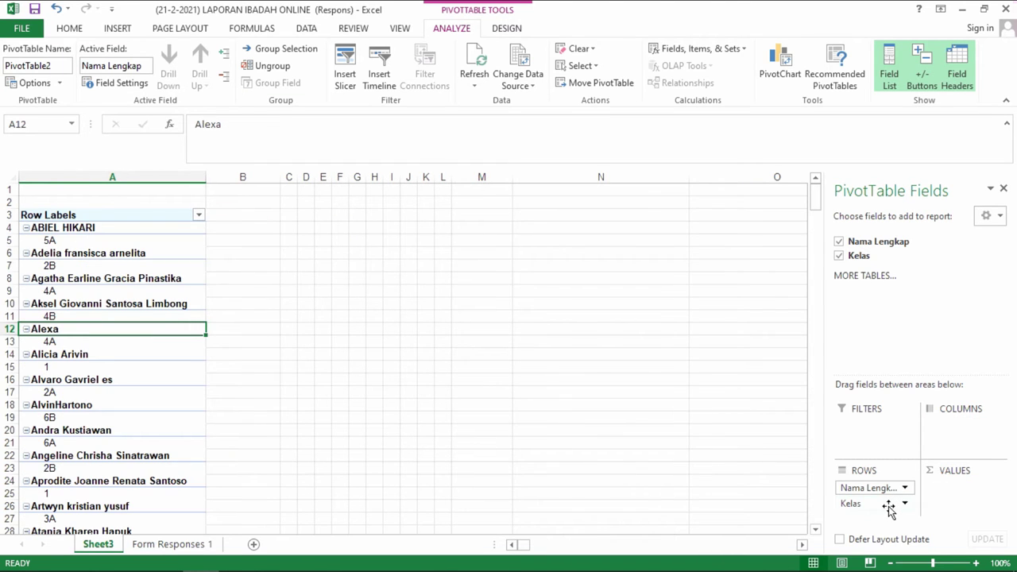
{"action": "left_click_drag", "start_coordinate": [889, 509], "coordinate": [961, 500]}
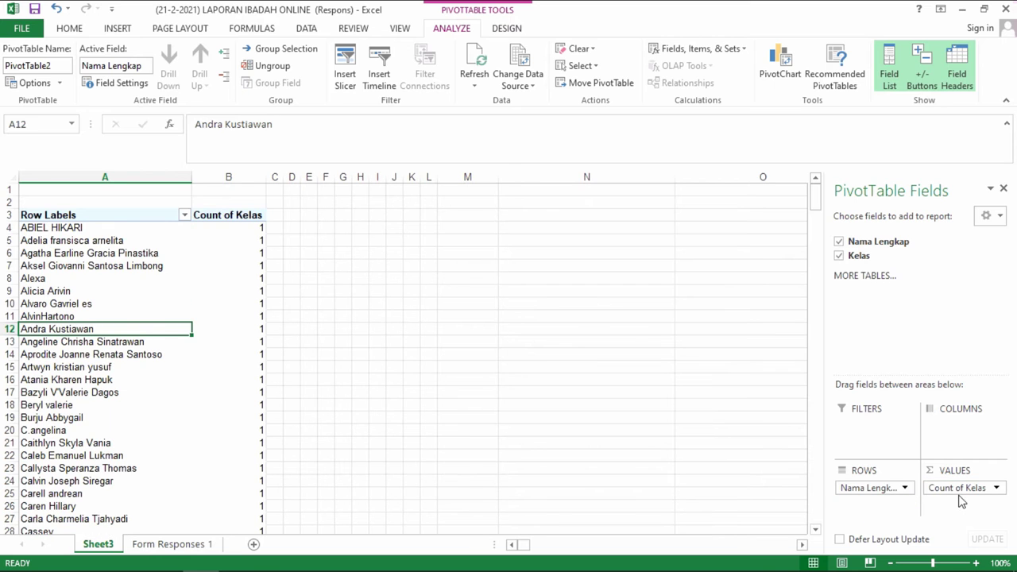
{"action": "scroll", "coordinate": [213, 308], "scroll_direction": "down", "scroll_amount": 6}
{"action": "scroll", "coordinate": [220, 311], "scroll_direction": "down", "scroll_amount": 6}
{"action": "scroll", "coordinate": [219, 311], "scroll_direction": "down", "scroll_amount": 6}
{"action": "scroll", "coordinate": [216, 314], "scroll_direction": "down", "scroll_amount": 5}
{"action": "scroll", "coordinate": [216, 314], "scroll_direction": "up", "scroll_amount": 1}
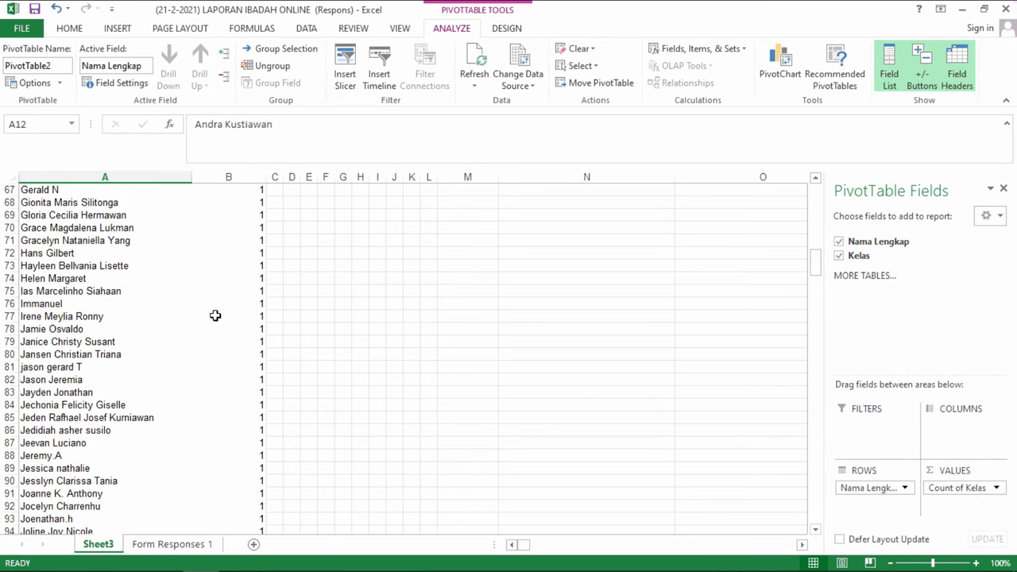
{"action": "scroll", "coordinate": [217, 314], "scroll_direction": "up", "scroll_amount": 2}
{"action": "left_click", "coordinate": [195, 245]}
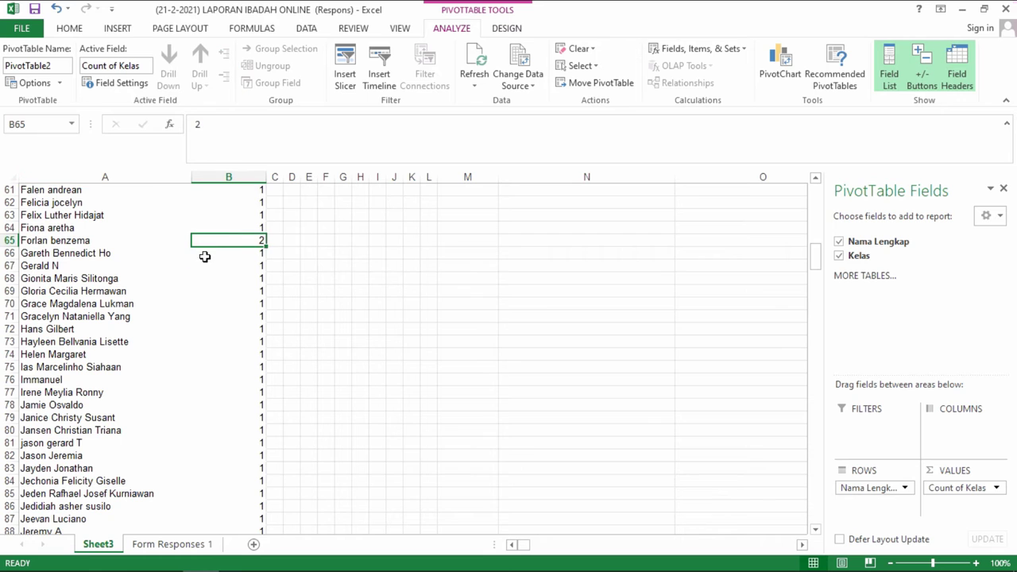
- Find another name counted twice, then move Kelas back to the report filter
{"action": "scroll", "coordinate": [206, 262], "scroll_direction": "down", "scroll_amount": 6}
{"action": "scroll", "coordinate": [222, 288], "scroll_direction": "down", "scroll_amount": 6}
{"action": "scroll", "coordinate": [216, 291], "scroll_direction": "down", "scroll_amount": 6}
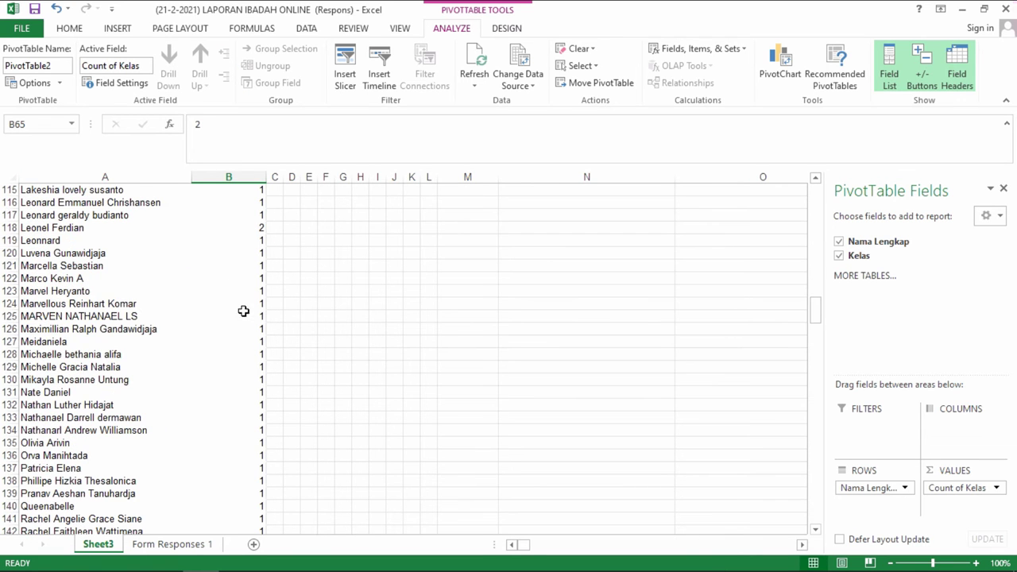
{"action": "scroll", "coordinate": [243, 311], "scroll_direction": "down", "scroll_amount": 4}
{"action": "scroll", "coordinate": [246, 336], "scroll_direction": "down", "scroll_amount": 10}
{"action": "scroll", "coordinate": [246, 355], "scroll_direction": "down", "scroll_amount": 2}
{"action": "scroll", "coordinate": [244, 343], "scroll_direction": "up", "scroll_amount": 12}
{"action": "scroll", "coordinate": [248, 342], "scroll_direction": "up", "scroll_amount": 4}
{"action": "scroll", "coordinate": [248, 342], "scroll_direction": "up", "scroll_amount": 4}
{"action": "left_click", "coordinate": [249, 378]}
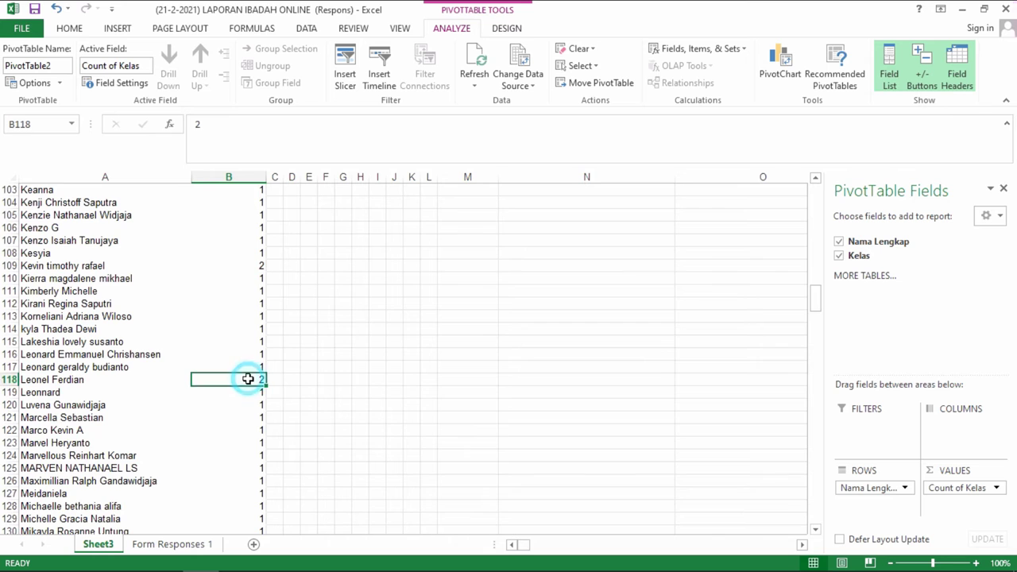
{"action": "scroll", "coordinate": [242, 370], "scroll_direction": "up", "scroll_amount": 5}
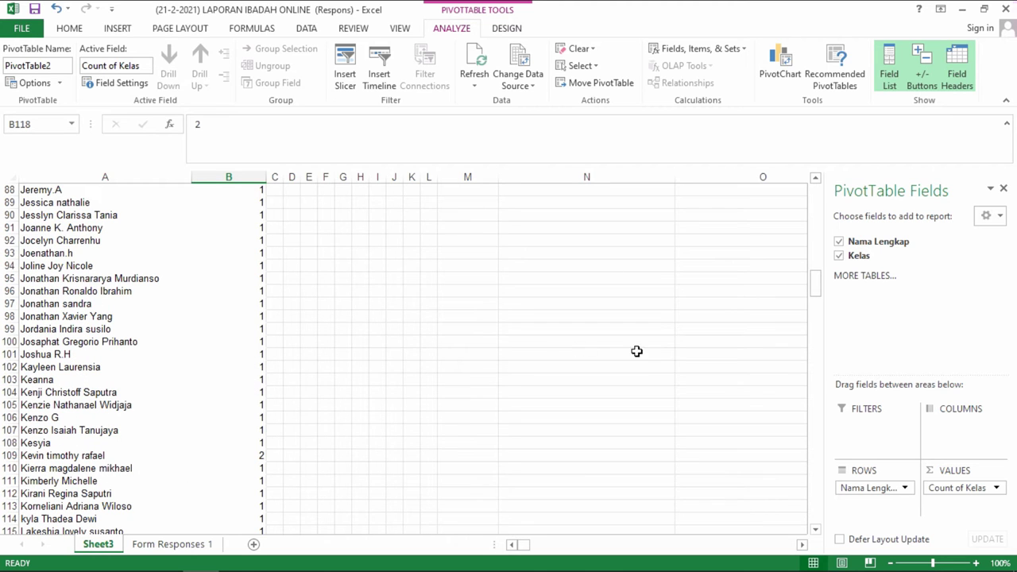
{"action": "left_click_drag", "start_coordinate": [971, 490], "coordinate": [882, 442]}
- Set the Kelas report filter to class 1, narrowing the list to 14 names
{"action": "scroll", "coordinate": [236, 336], "scroll_direction": "up", "scroll_amount": 12}
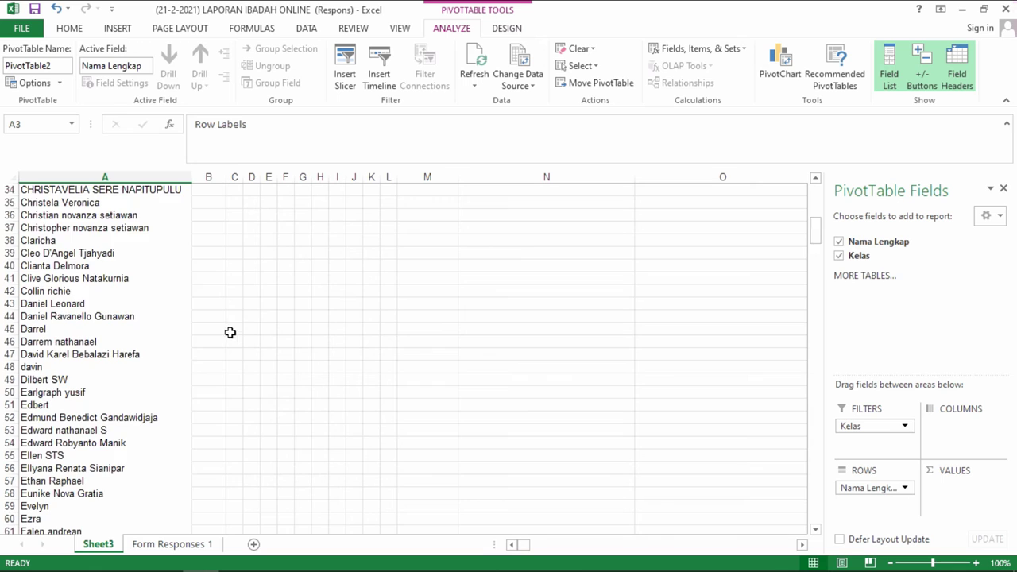
{"action": "scroll", "coordinate": [230, 332], "scroll_direction": "up", "scroll_amount": 11}
{"action": "left_click", "coordinate": [218, 190]}
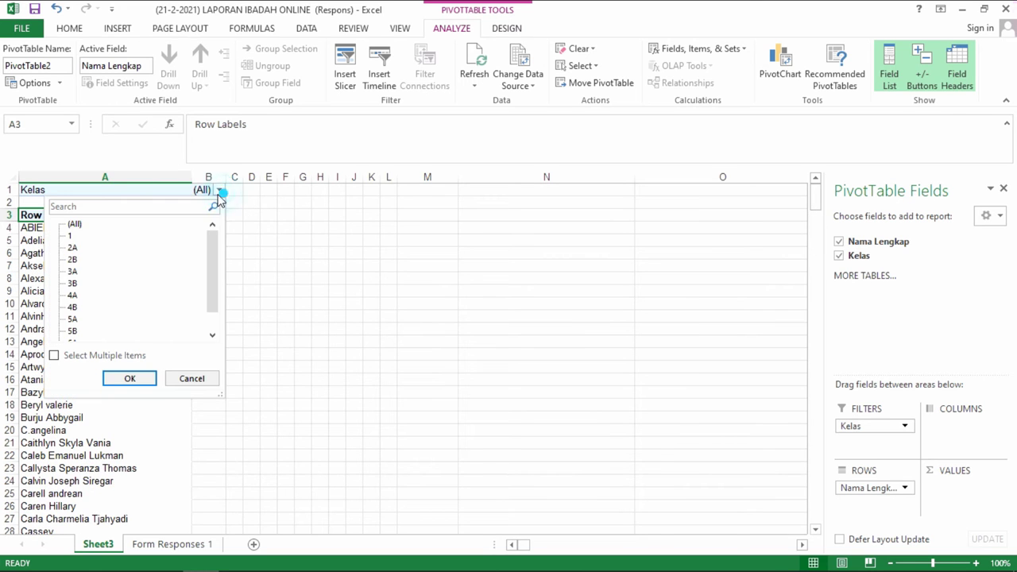
{"action": "left_click", "coordinate": [72, 236]}
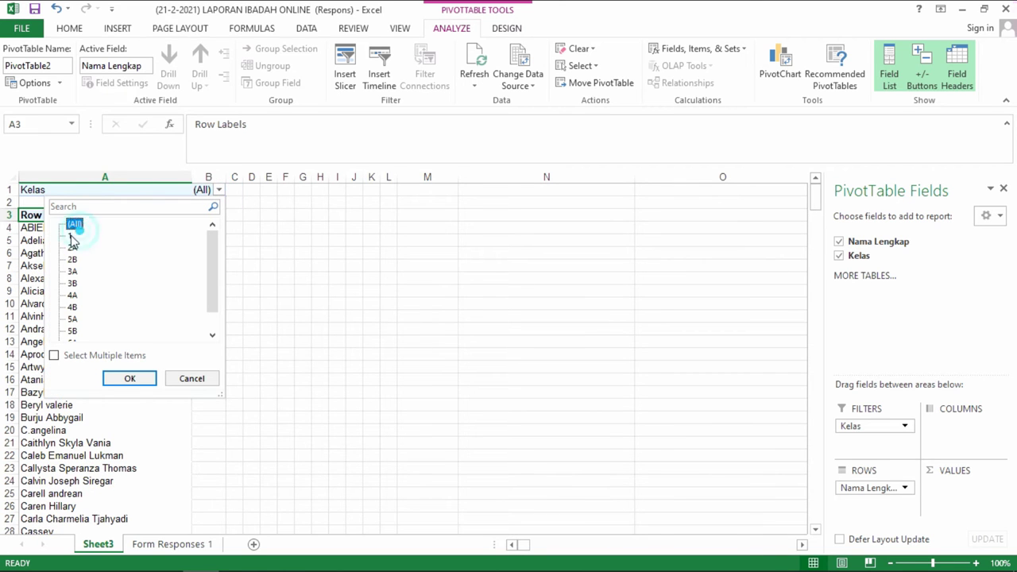
{"action": "left_click", "coordinate": [145, 379]}
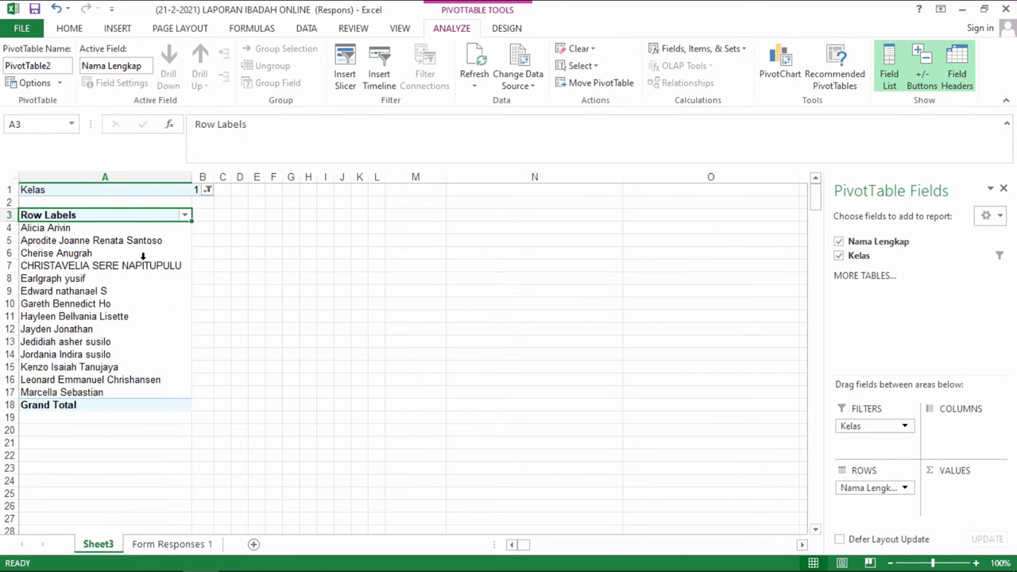
{"action": "left_click", "coordinate": [207, 190]}
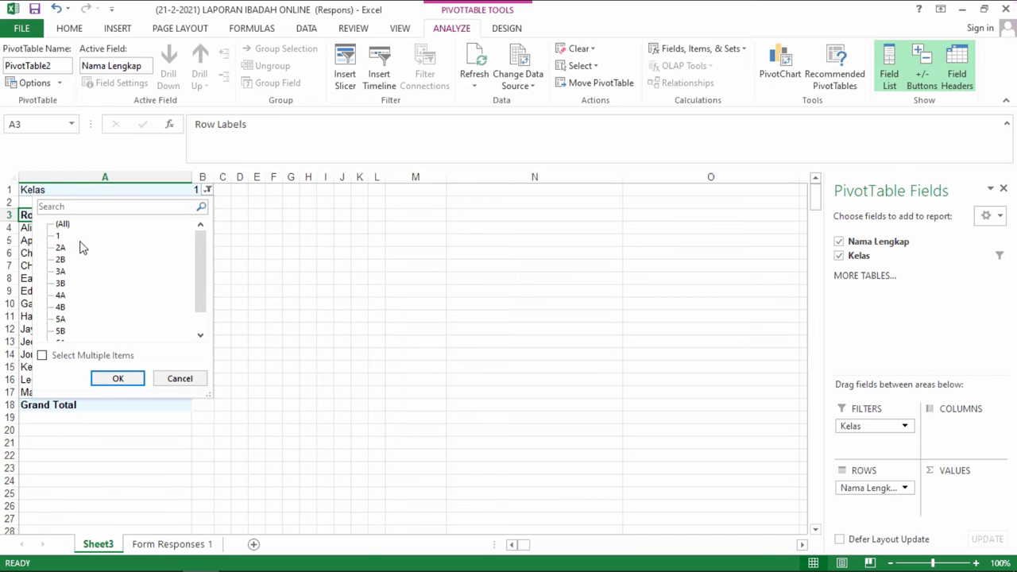
{"action": "left_click", "coordinate": [180, 378]}
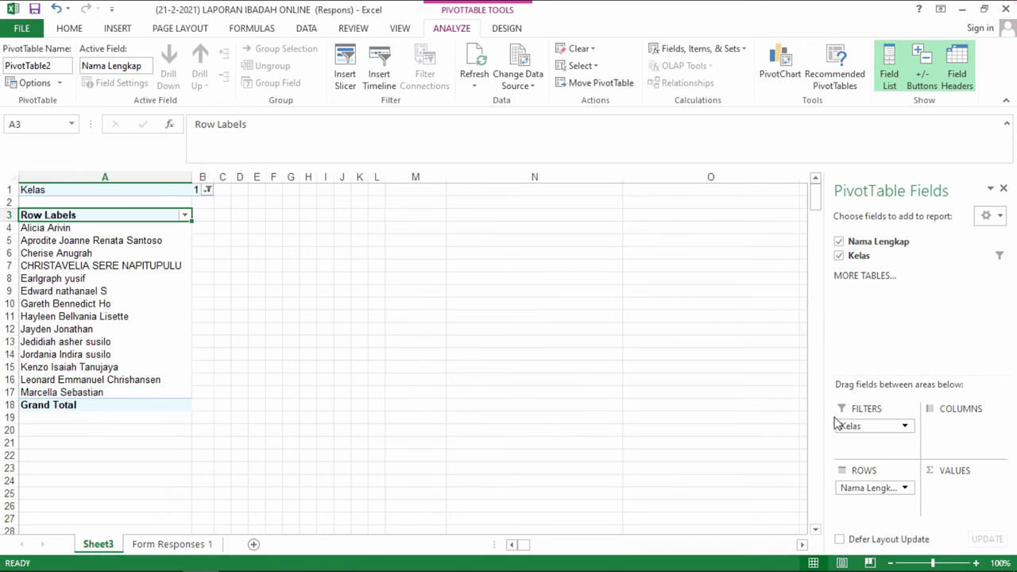
- Move Kelas into Columns and filter the Column Labels to class 1 only
{"action": "left_click_drag", "start_coordinate": [847, 426], "coordinate": [946, 435]}
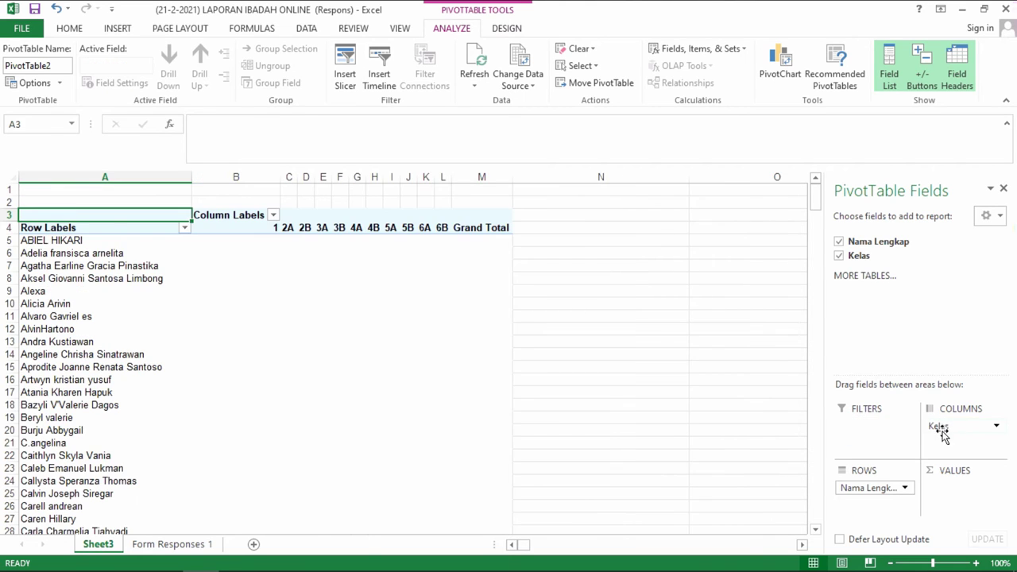
{"action": "left_click", "coordinate": [248, 260]}
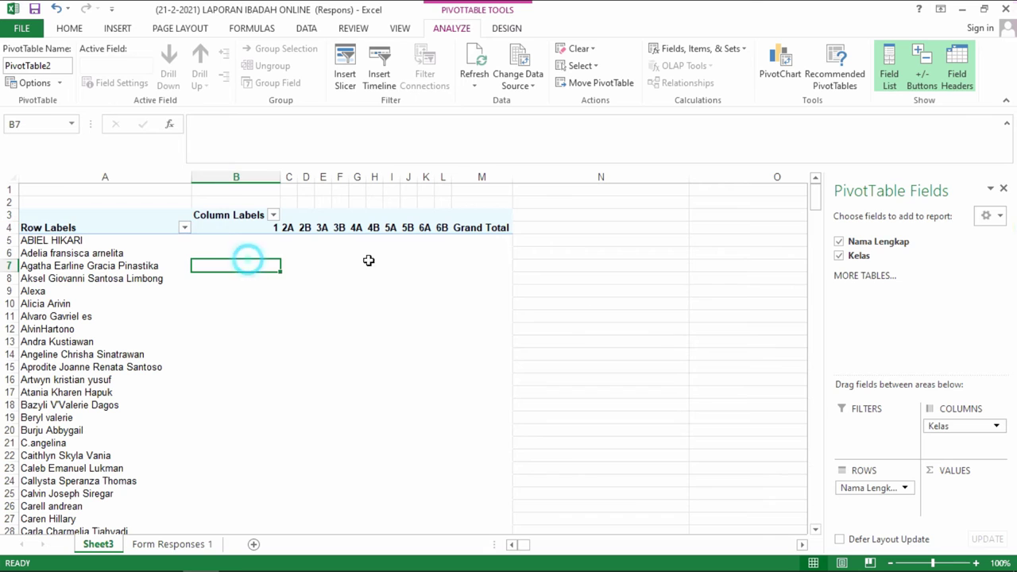
{"action": "left_click", "coordinate": [273, 216]}
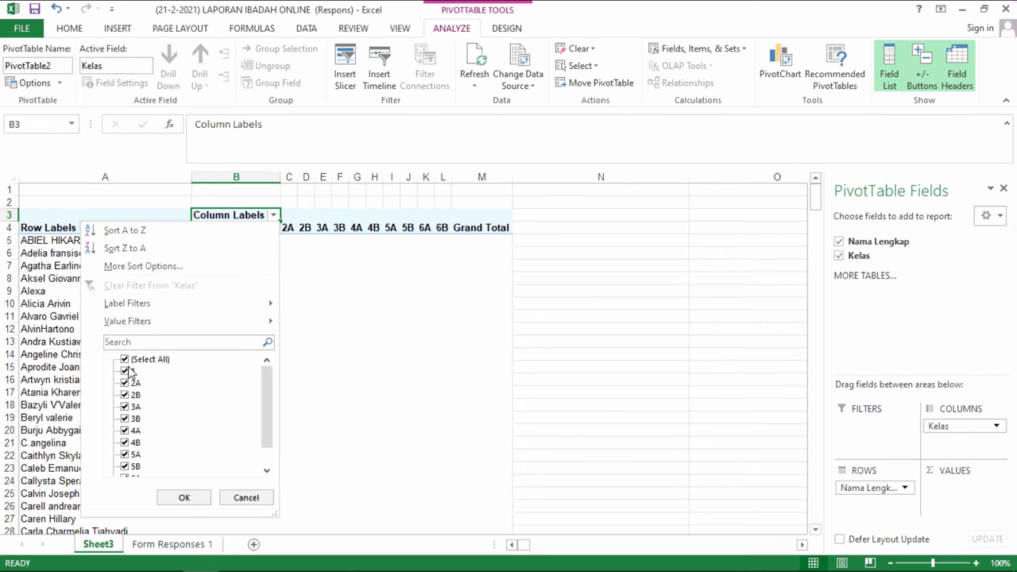
{"action": "left_click", "coordinate": [125, 359]}
{"action": "left_click", "coordinate": [125, 371]}
{"action": "left_click", "coordinate": [186, 498]}
- Select the 14 class 1 names and recheck the class filter without changes
{"action": "left_click", "coordinate": [132, 311]}
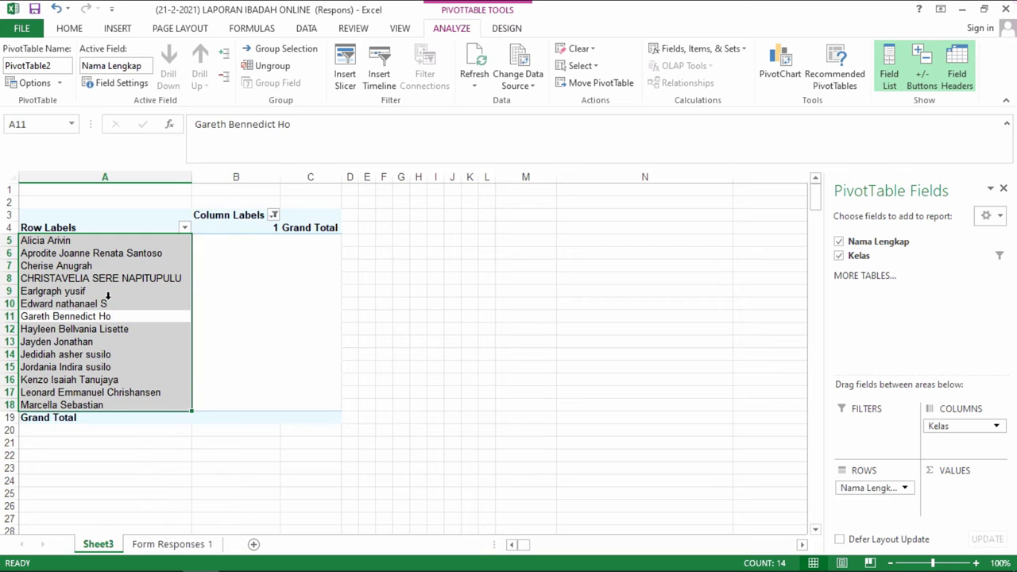
{"action": "left_click", "coordinate": [238, 297]}
{"action": "left_click", "coordinate": [48, 241]}
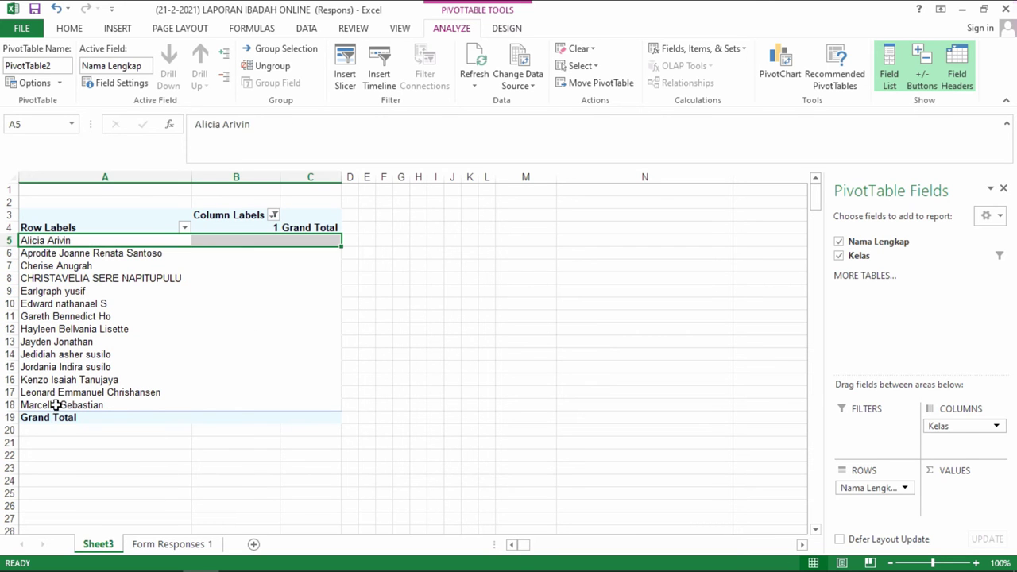
{"action": "left_click_drag", "start_coordinate": [56, 405], "coordinate": [76, 307]}
{"action": "left_click", "coordinate": [79, 331]}
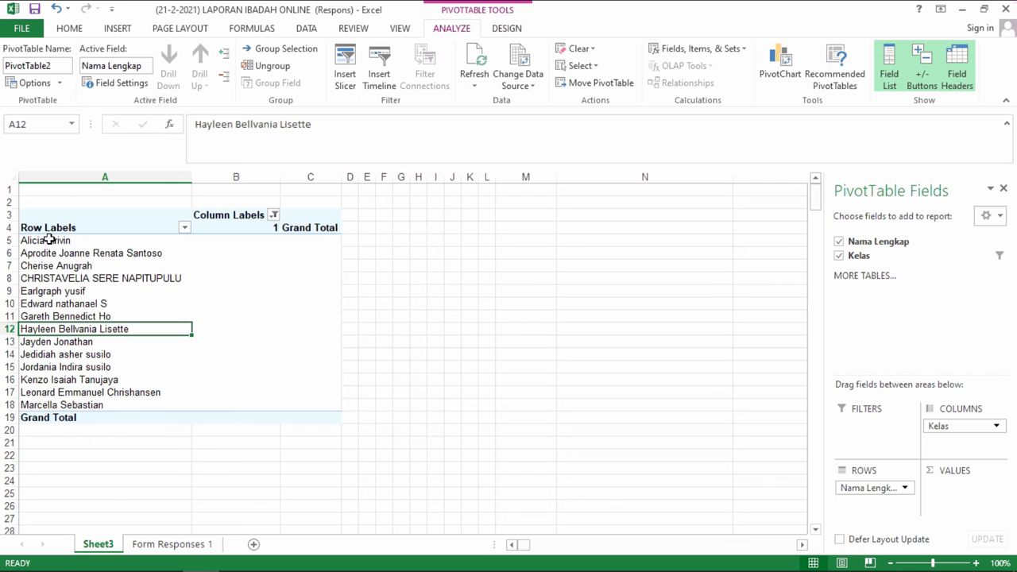
{"action": "left_click_drag", "start_coordinate": [50, 241], "coordinate": [69, 406]}
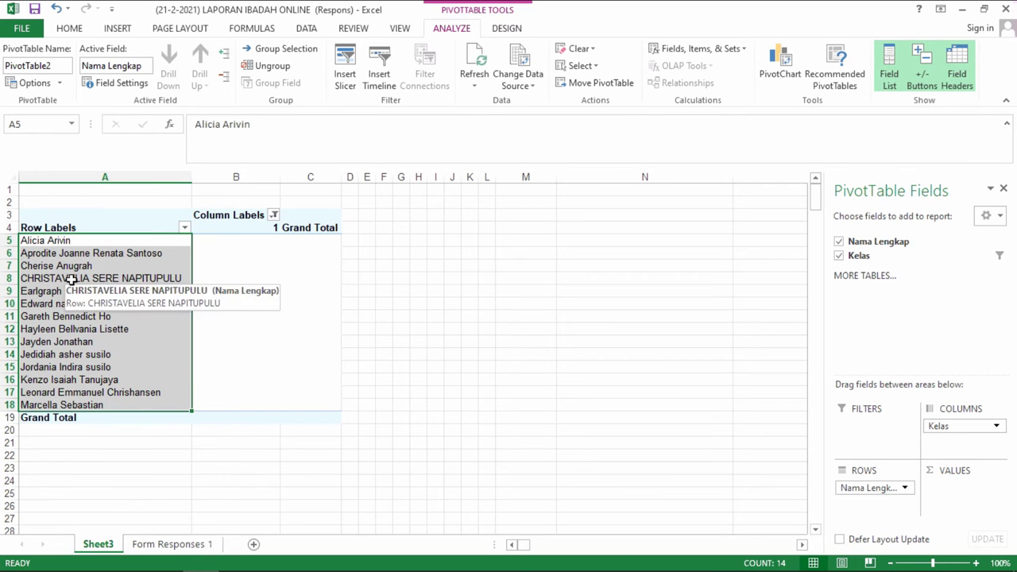
{"action": "left_click", "coordinate": [269, 214]}
{"action": "left_click", "coordinate": [348, 293]}
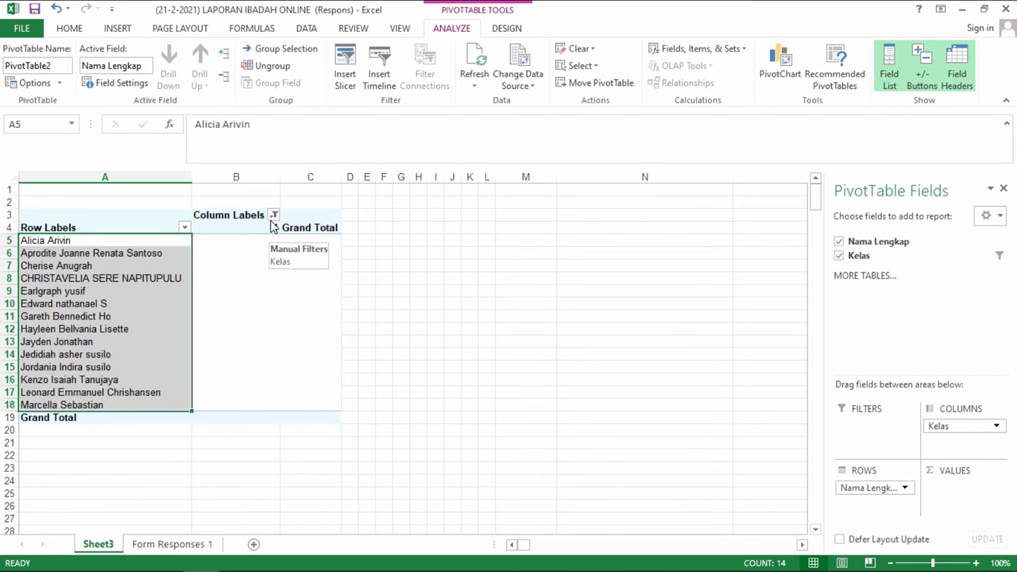
- Add class 2A to the Column Labels filter, then remove class 1 so only 2A remains
{"action": "left_click", "coordinate": [273, 215]}
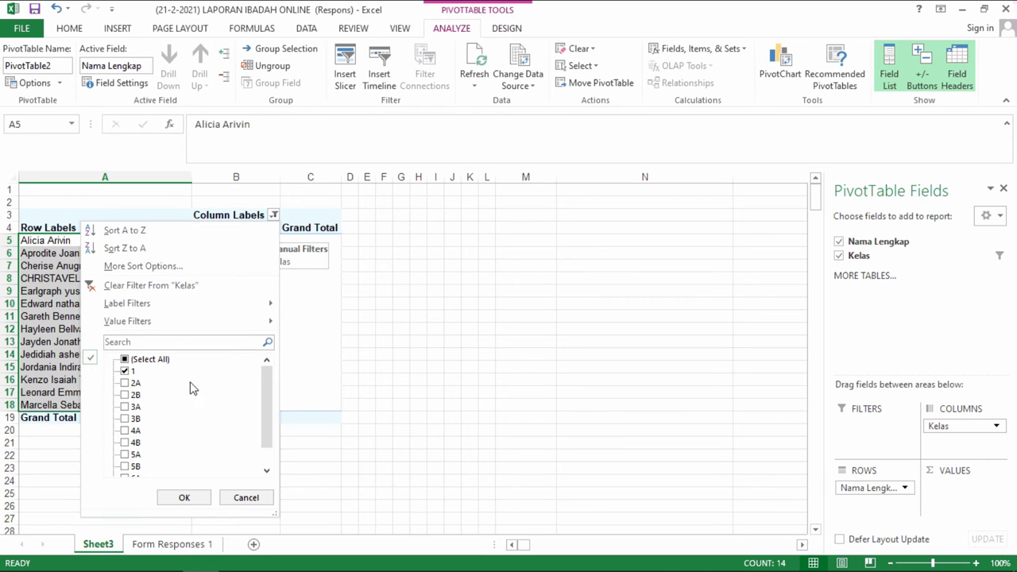
{"action": "left_click", "coordinate": [132, 383]}
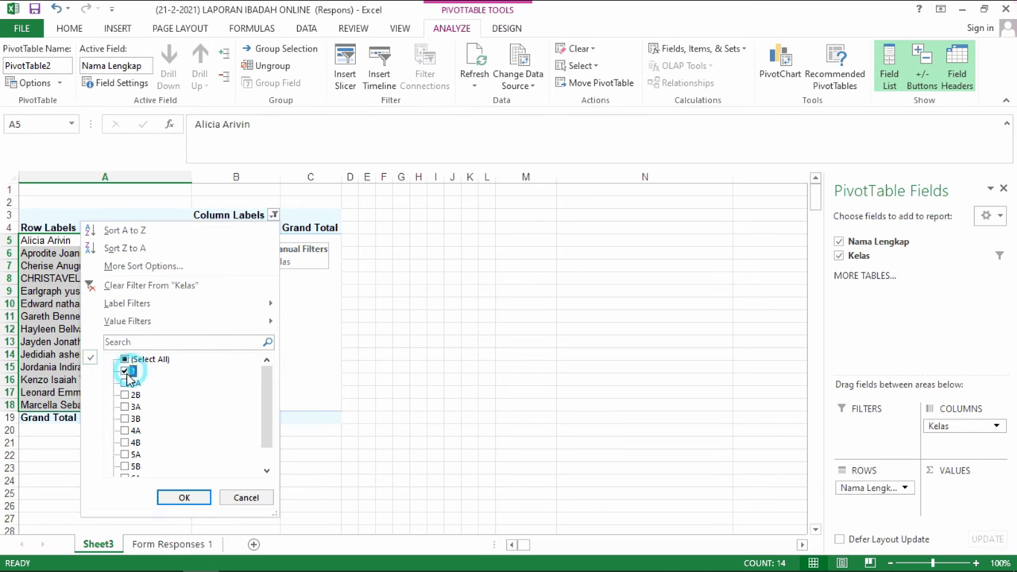
{"action": "left_click", "coordinate": [184, 497]}
{"action": "left_click", "coordinate": [275, 222]}
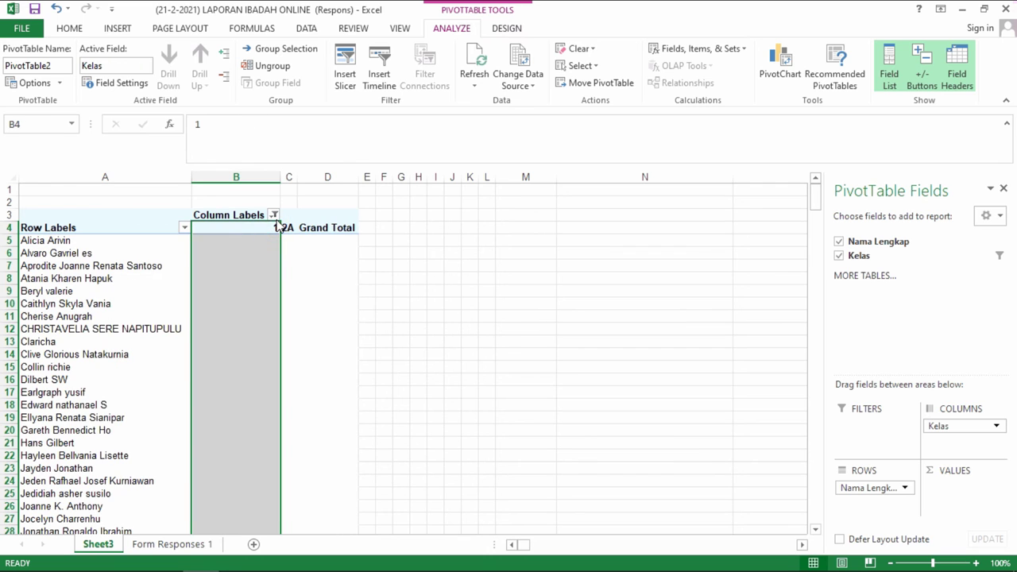
{"action": "left_click", "coordinate": [273, 215]}
{"action": "left_click", "coordinate": [124, 371]}
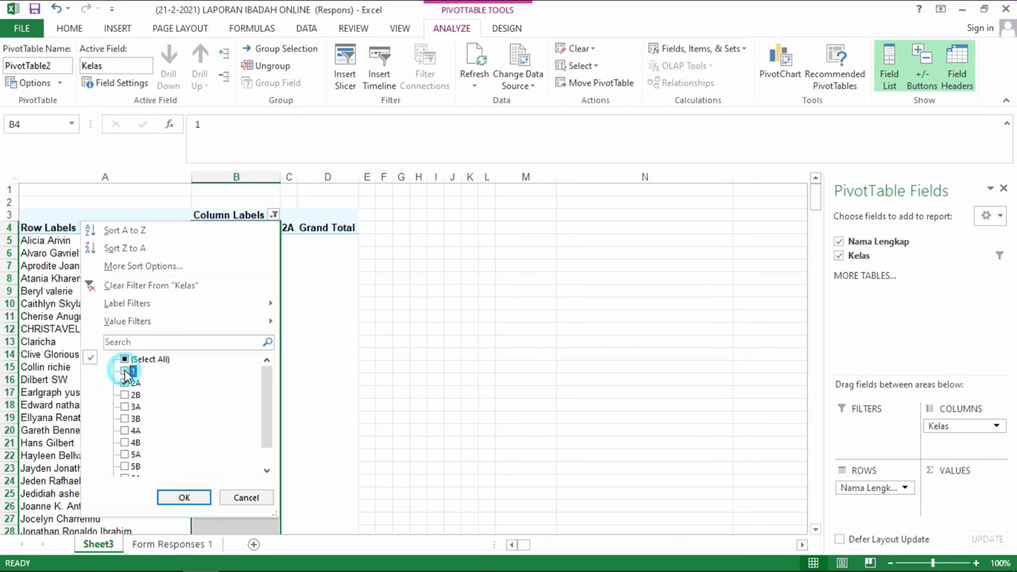
{"action": "left_click", "coordinate": [184, 498]}
- Select the 23 class 2A names, then go to Form Responses 1's Ibadah Online di Gereja column
{"action": "left_click", "coordinate": [204, 316]}
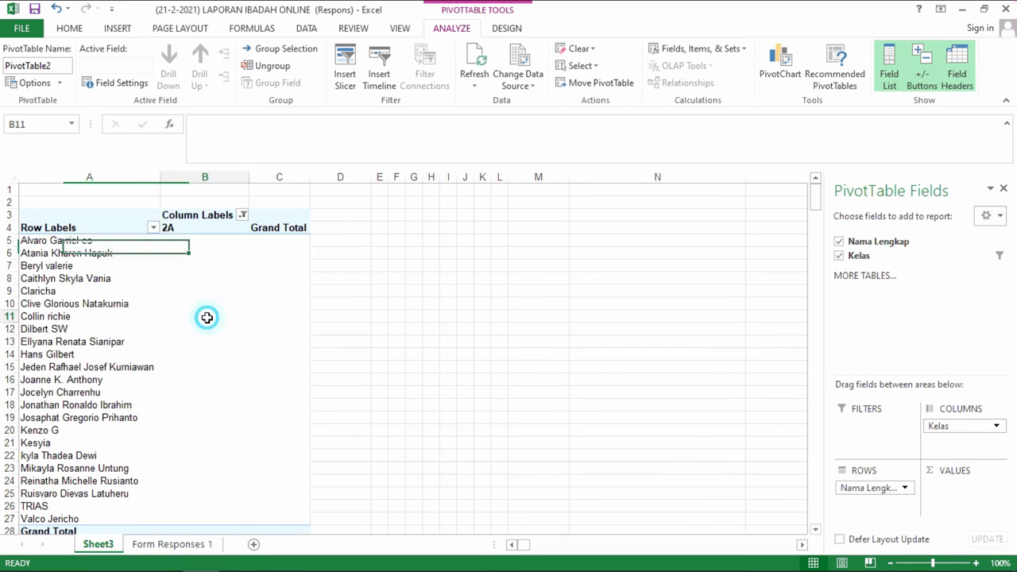
{"action": "scroll", "coordinate": [202, 329], "scroll_direction": "down", "scroll_amount": 4}
{"action": "scroll", "coordinate": [125, 352], "scroll_direction": "up", "scroll_amount": 1}
{"action": "left_click", "coordinate": [70, 405]}
{"action": "scroll", "coordinate": [114, 395], "scroll_direction": "up", "scroll_amount": 3}
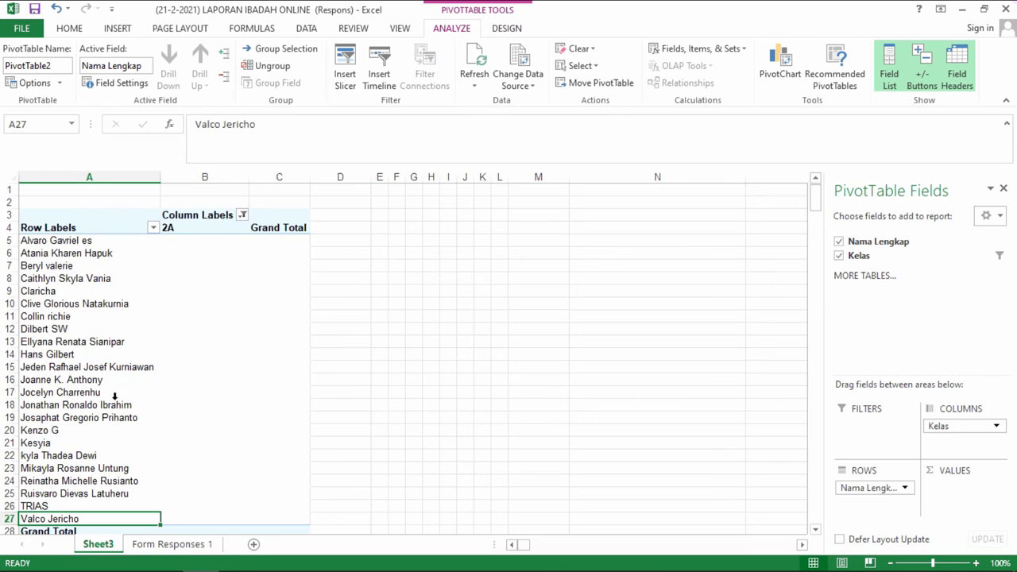
{"action": "left_click", "coordinate": [64, 240]}
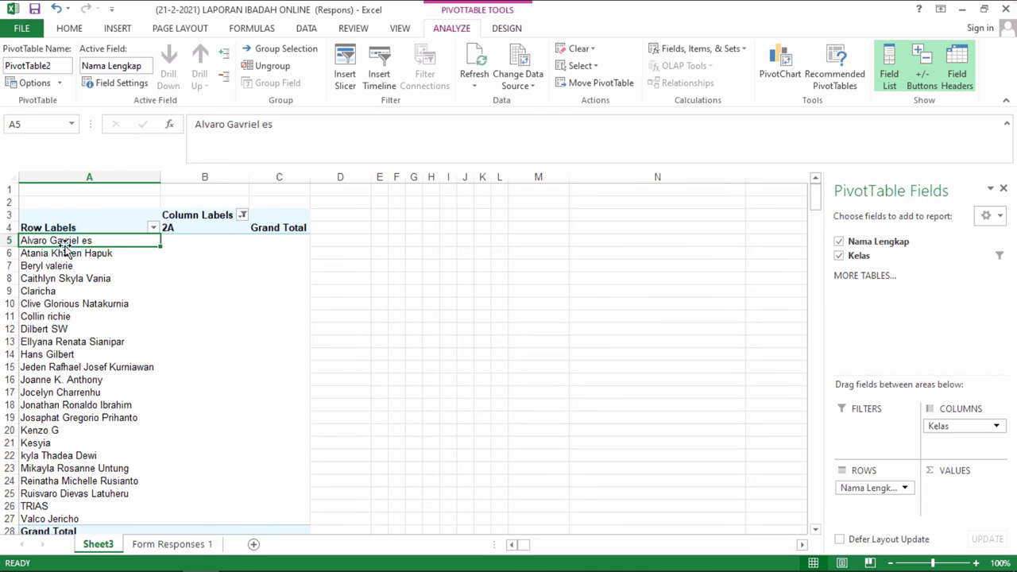
{"action": "left_click", "coordinate": [63, 519], "text": "shift"}
{"action": "left_click", "coordinate": [220, 315]}
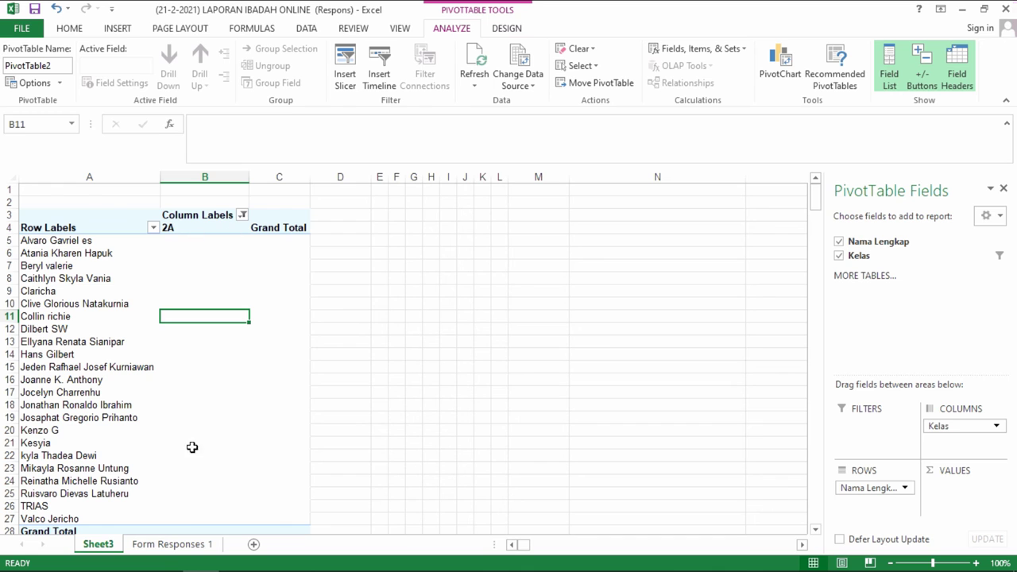
{"action": "left_click", "coordinate": [170, 544]}
{"action": "left_click", "coordinate": [417, 184]}
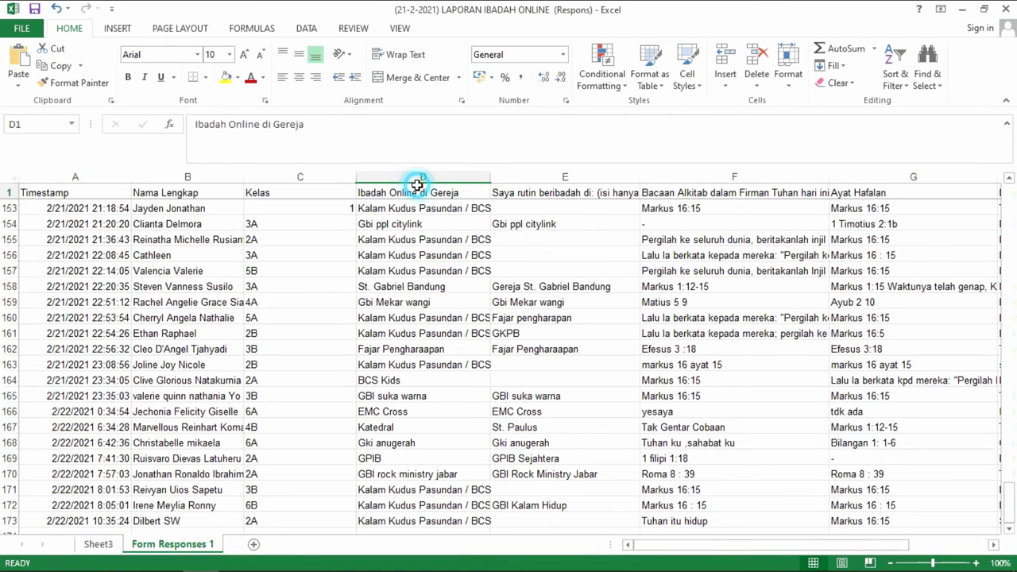
- Select the name, class and response data in columns B to E, then return to Sheet3
{"action": "left_click", "coordinate": [125, 30]}
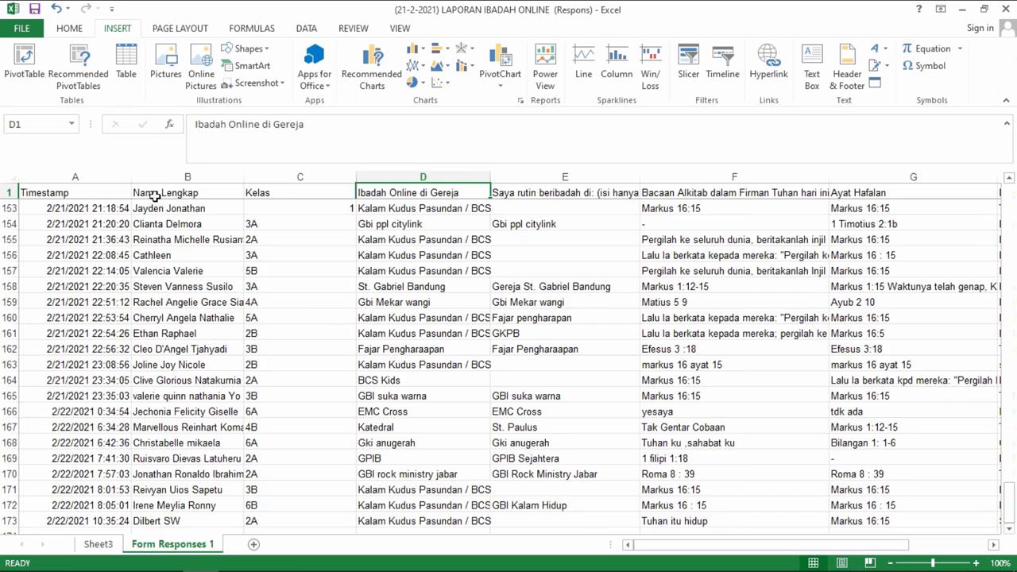
{"action": "left_click_drag", "start_coordinate": [155, 196], "coordinate": [543, 469]}
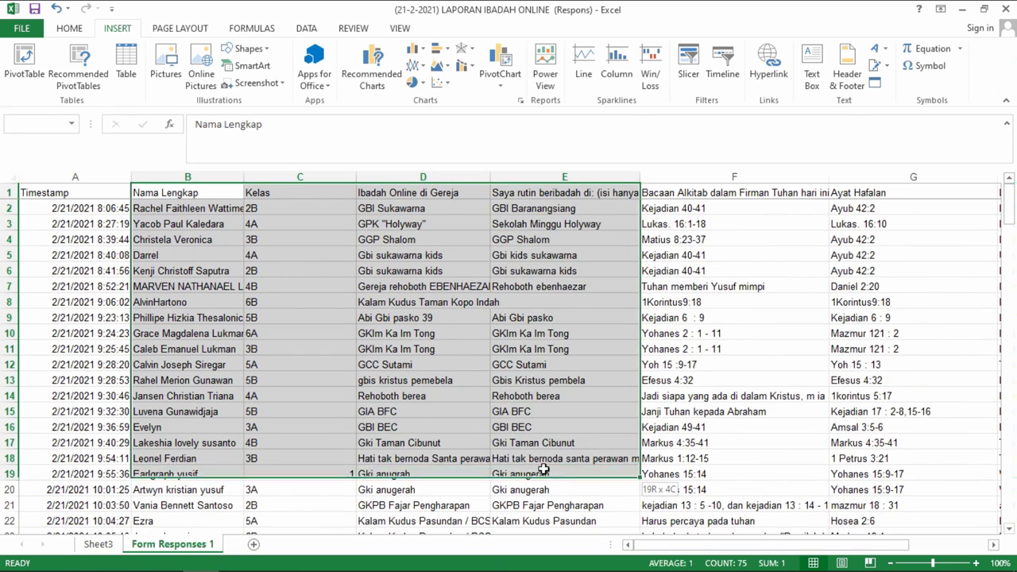
{"action": "left_click_drag", "start_coordinate": [543, 469], "coordinate": [349, 445]}
{"action": "left_click", "coordinate": [226, 274]}
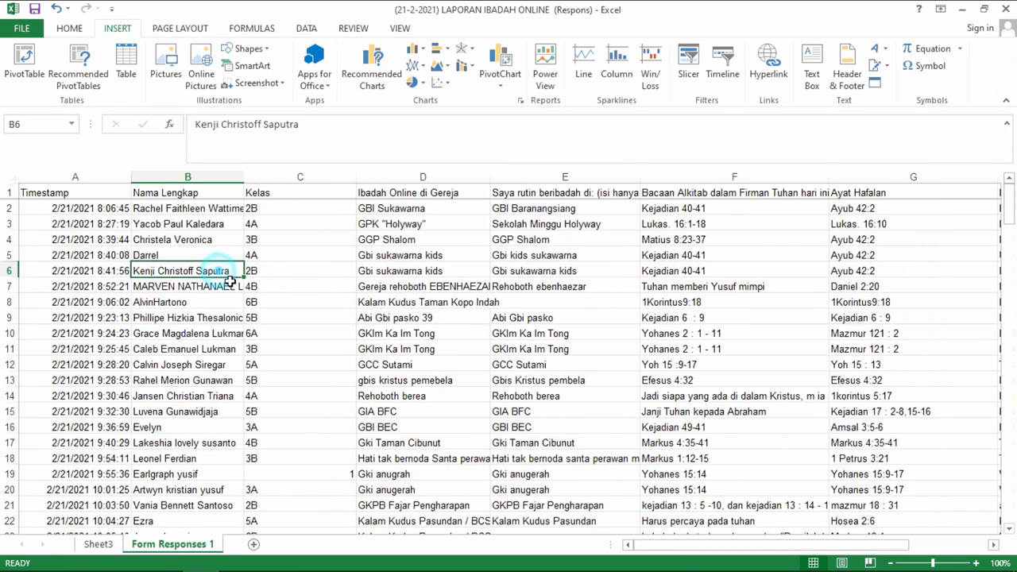
{"action": "left_click", "coordinate": [98, 544]}
{"action": "left_click", "coordinate": [127, 343]}
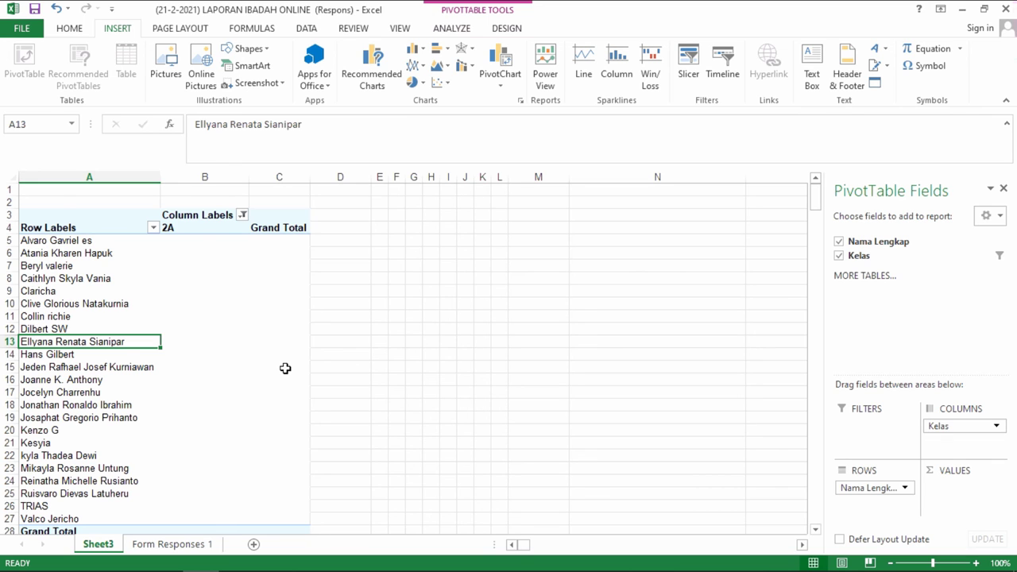
{"action": "left_click", "coordinate": [306, 328]}
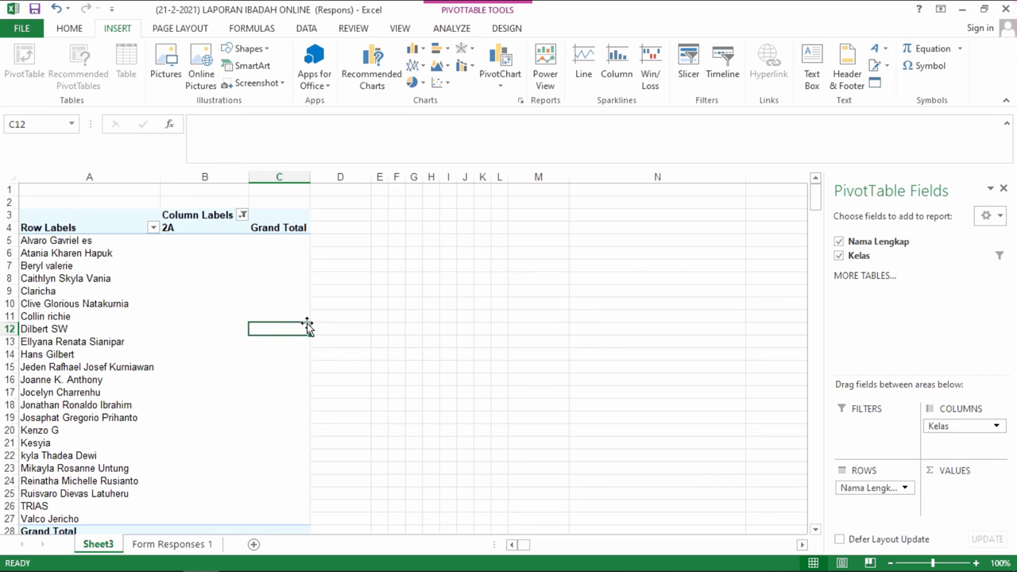